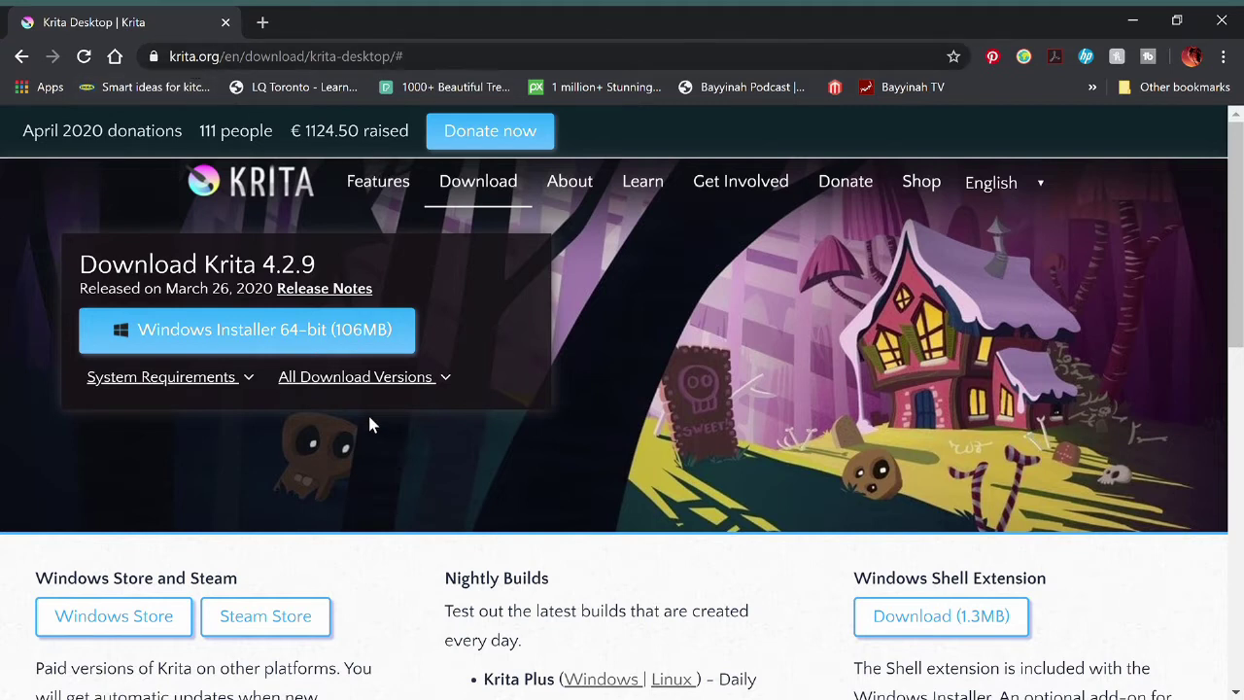
Step: Download the 64-bit Windows installer of Krita 4.2.9
click(303, 335)
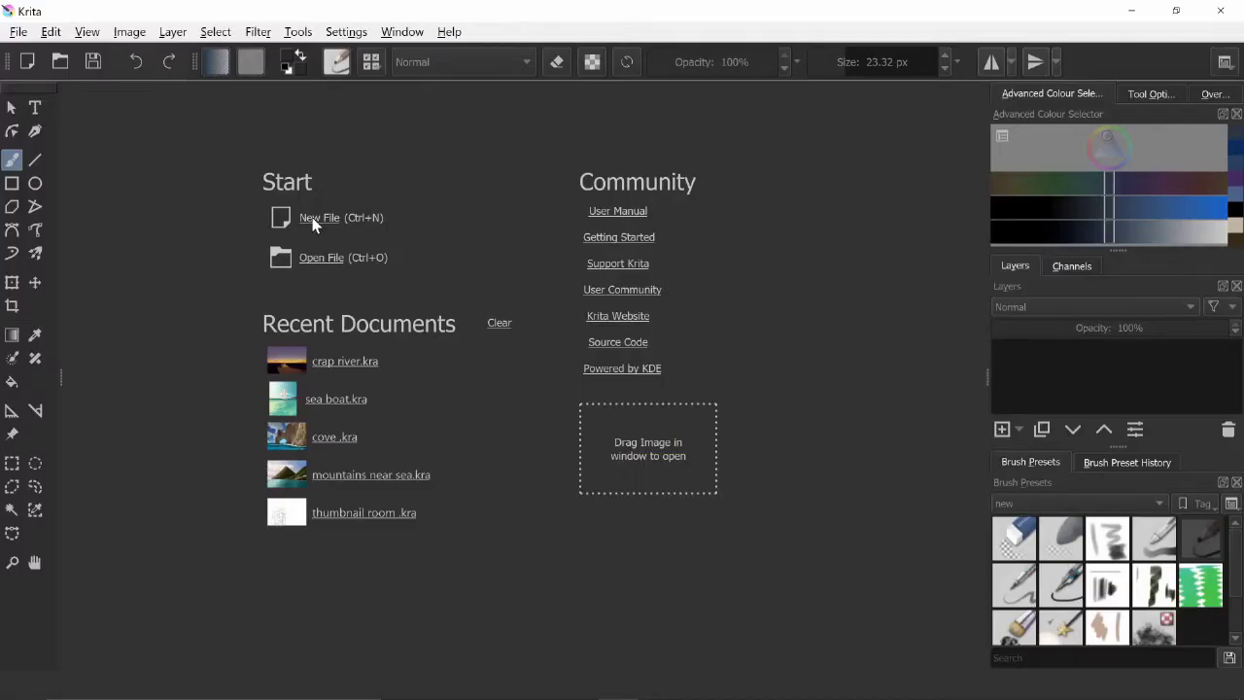
Step: Switch to Krita and create a landscape custom document of 3508 by 2480 pixels at 300 ppi
click(312, 220)
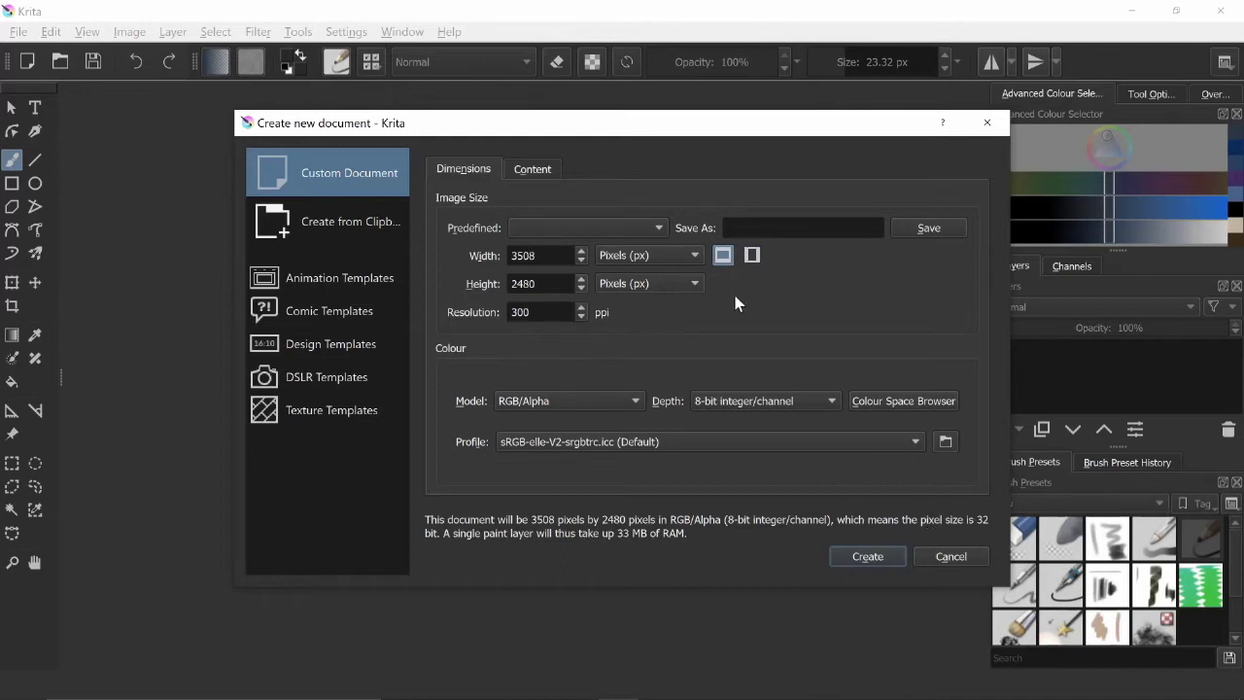
click(656, 228)
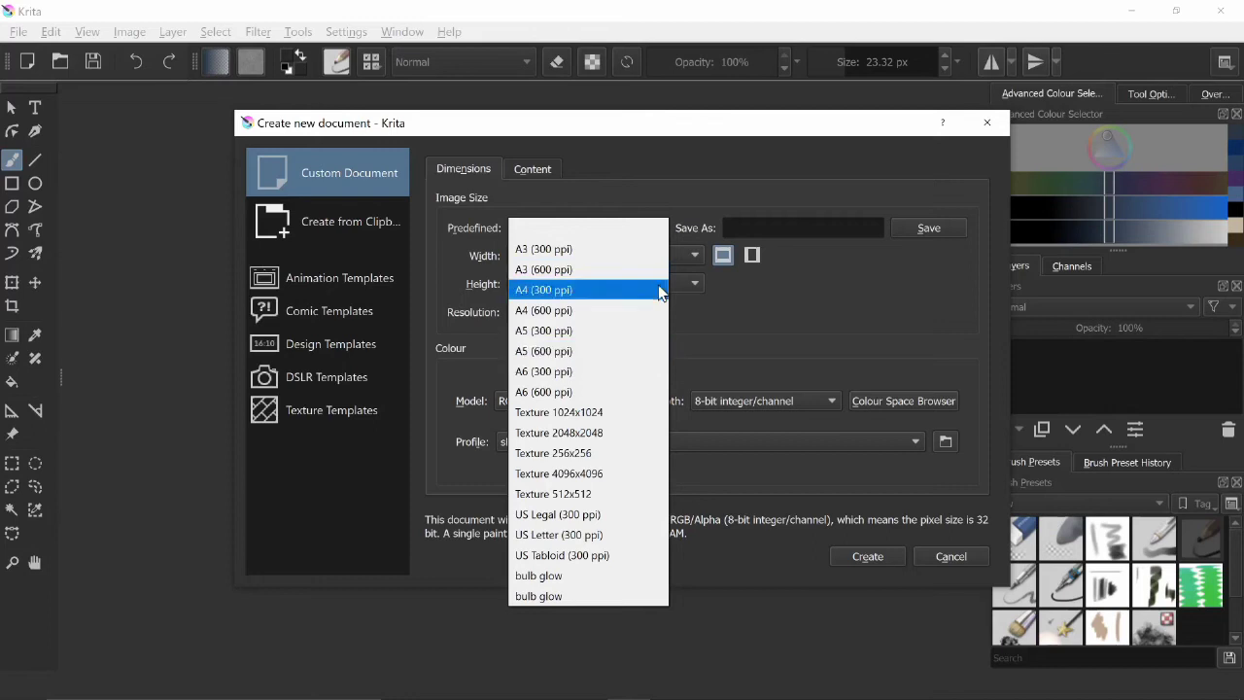
click(792, 324)
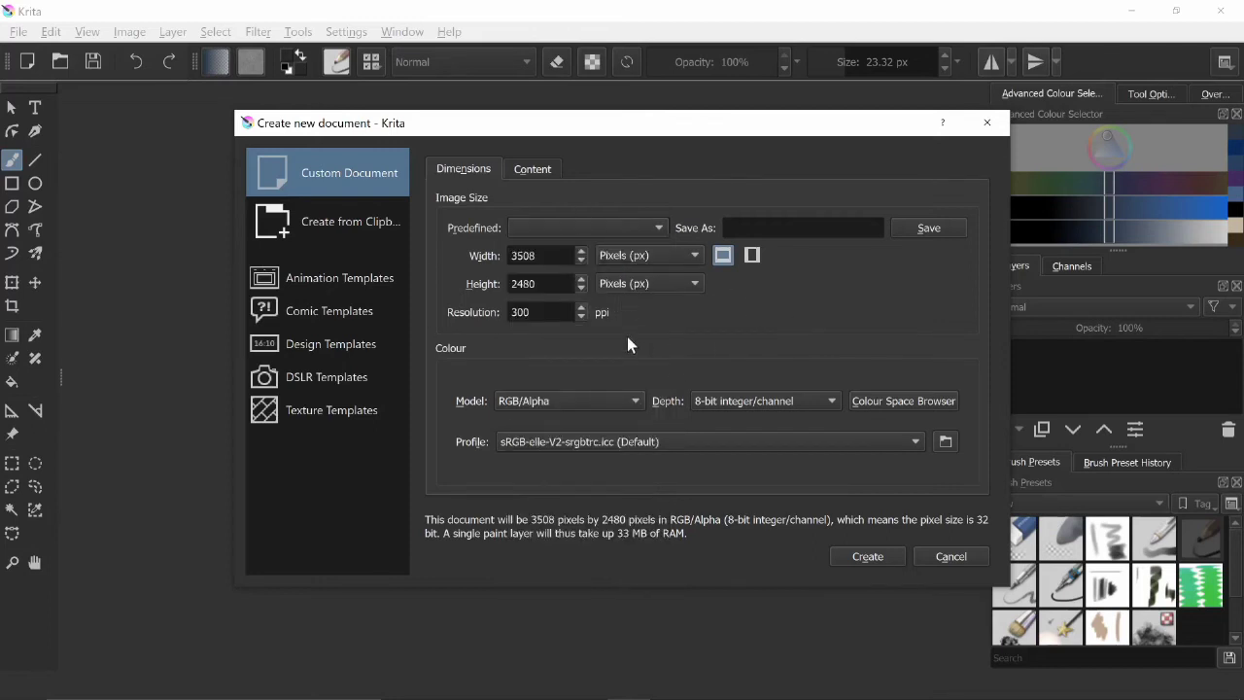
click(862, 554)
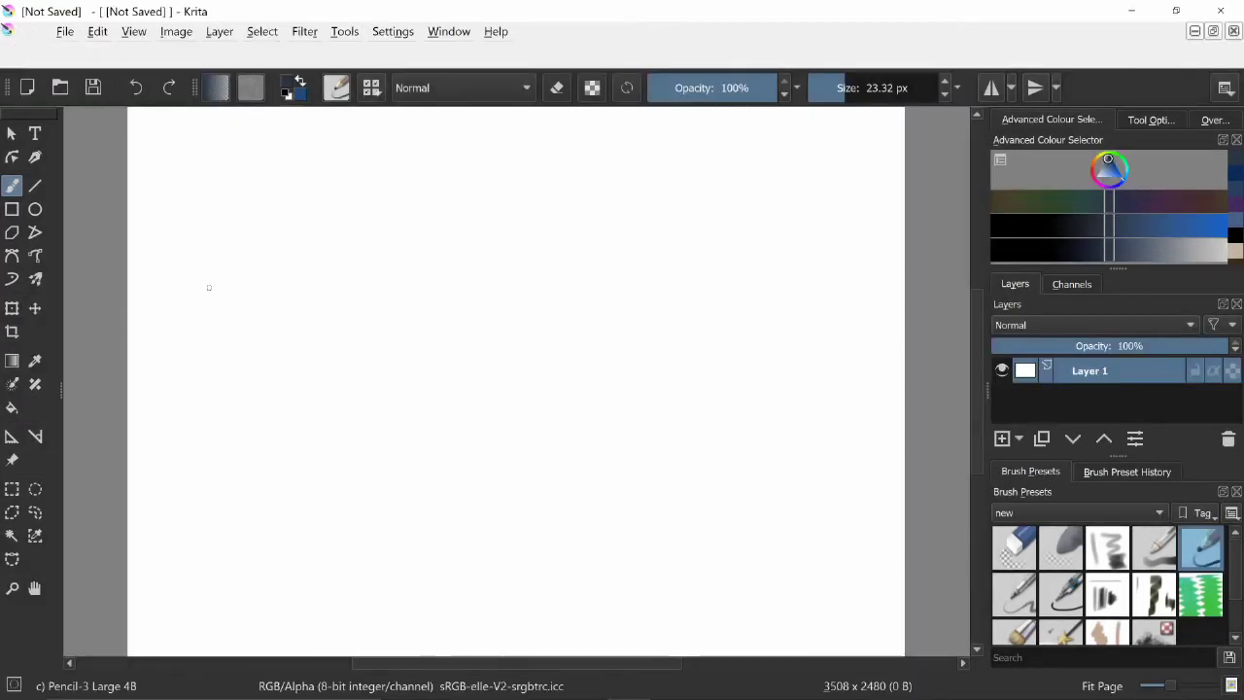
Step: Add a new paint layer above Layer 1, and turn Layer 1's visibility off and on again
drag(1166, 686, 1162, 689)
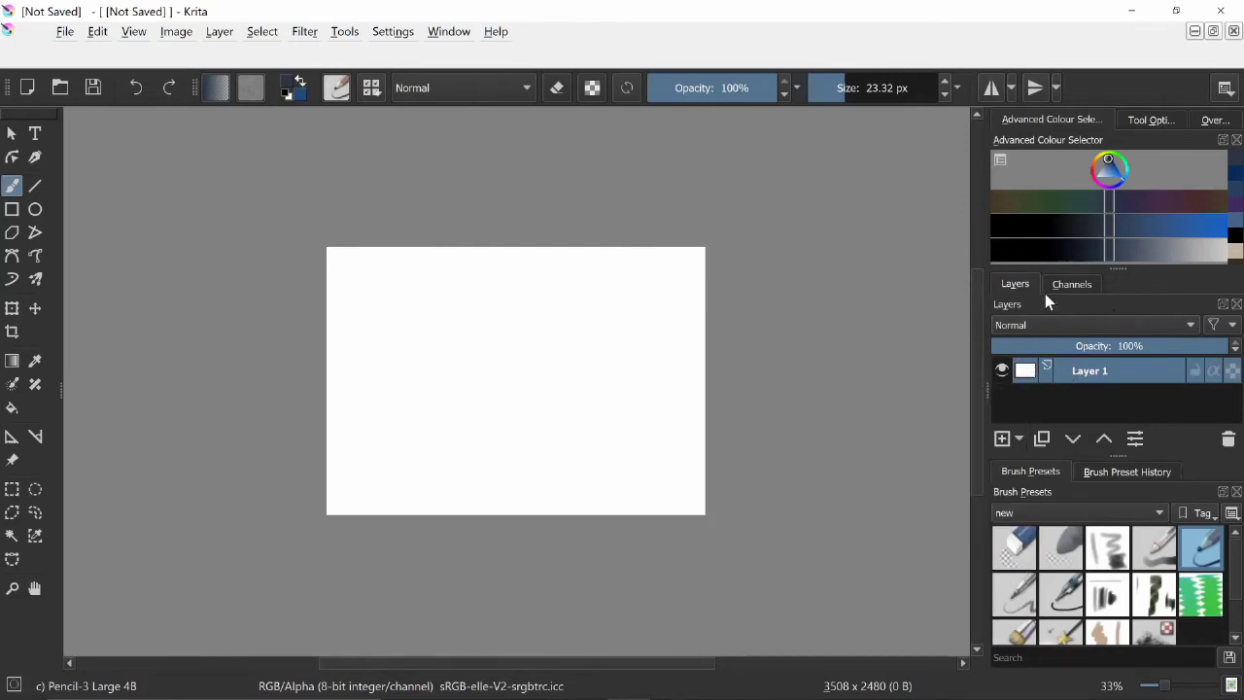
click(996, 448)
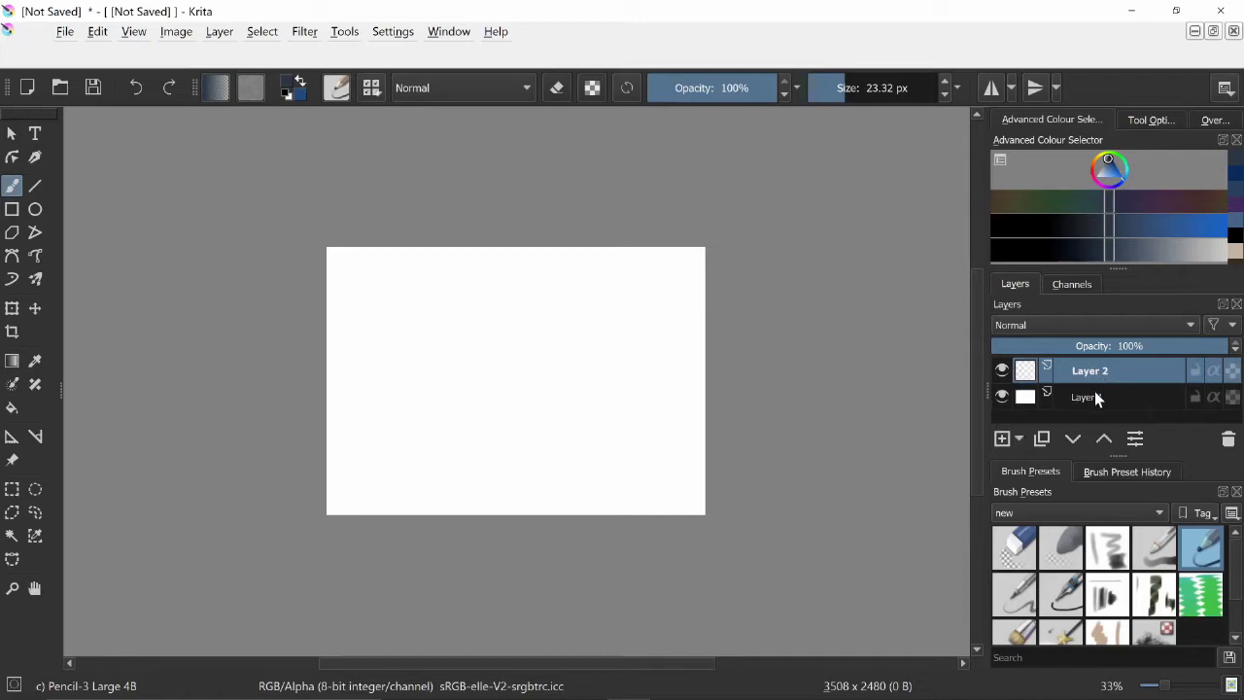
click(1001, 396)
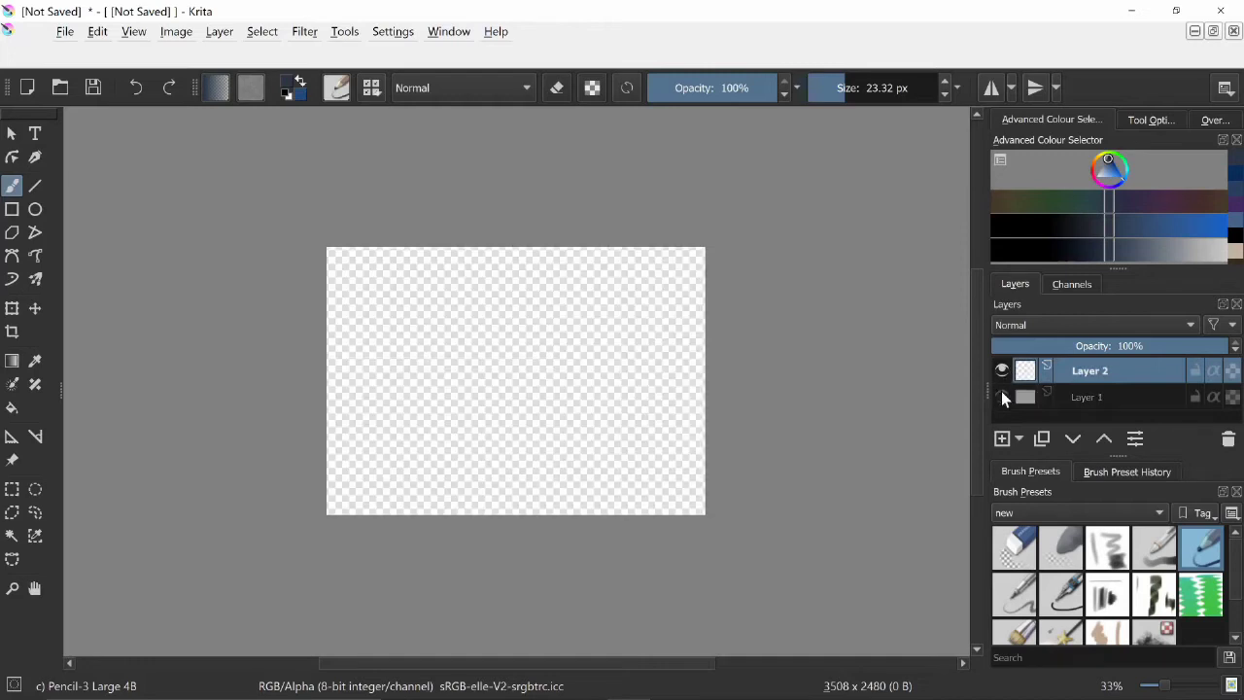
click(1002, 397)
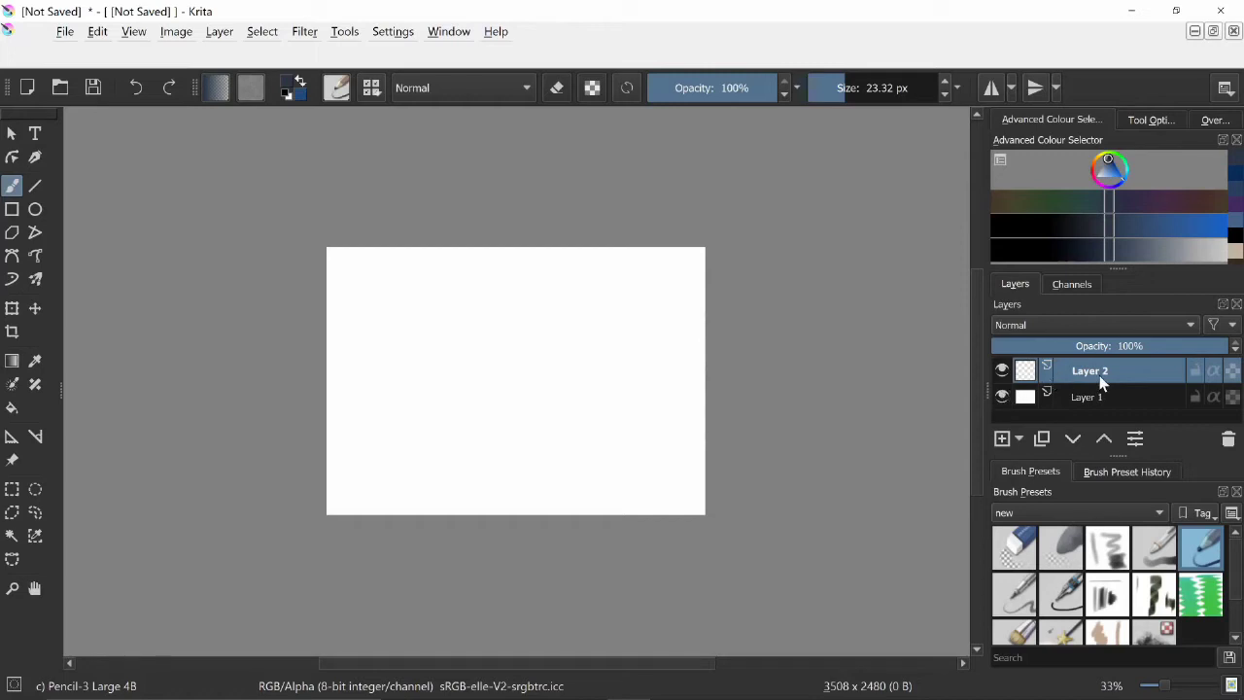
Step: Pick a medium green as the brush colour in a temporarily enlarged colour selector
mouse_move(1101, 383)
drag(1118, 282, 1116, 348)
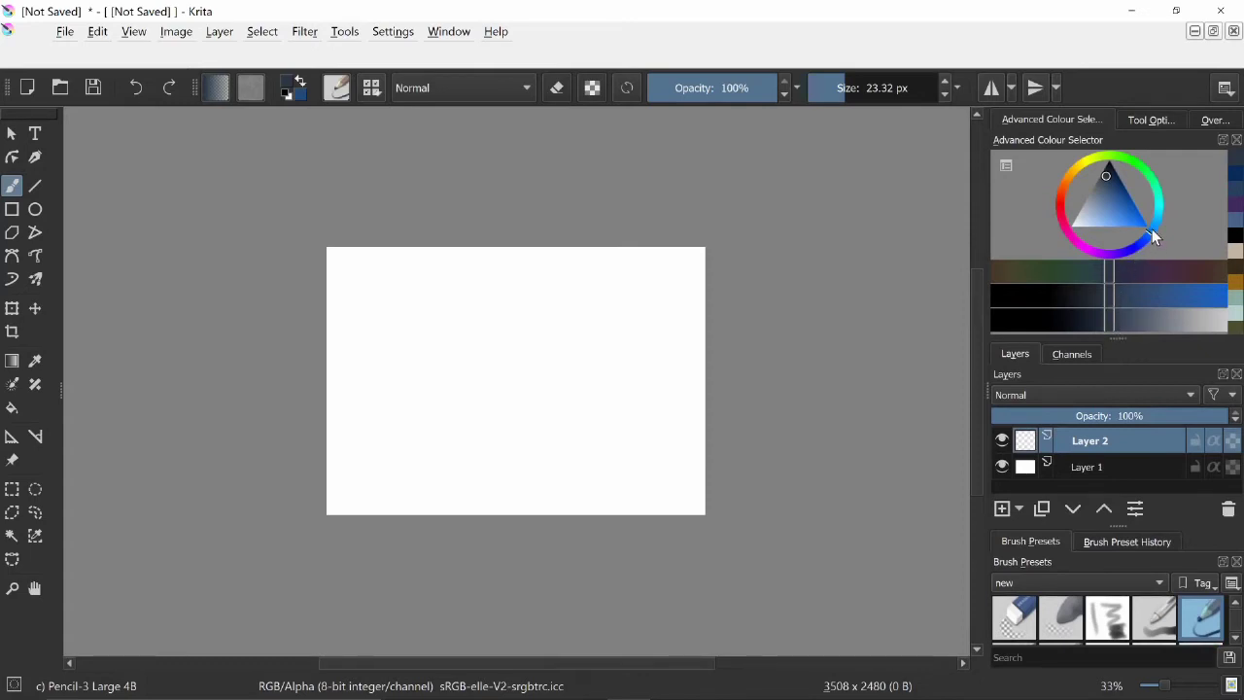
drag(1153, 238, 1116, 207)
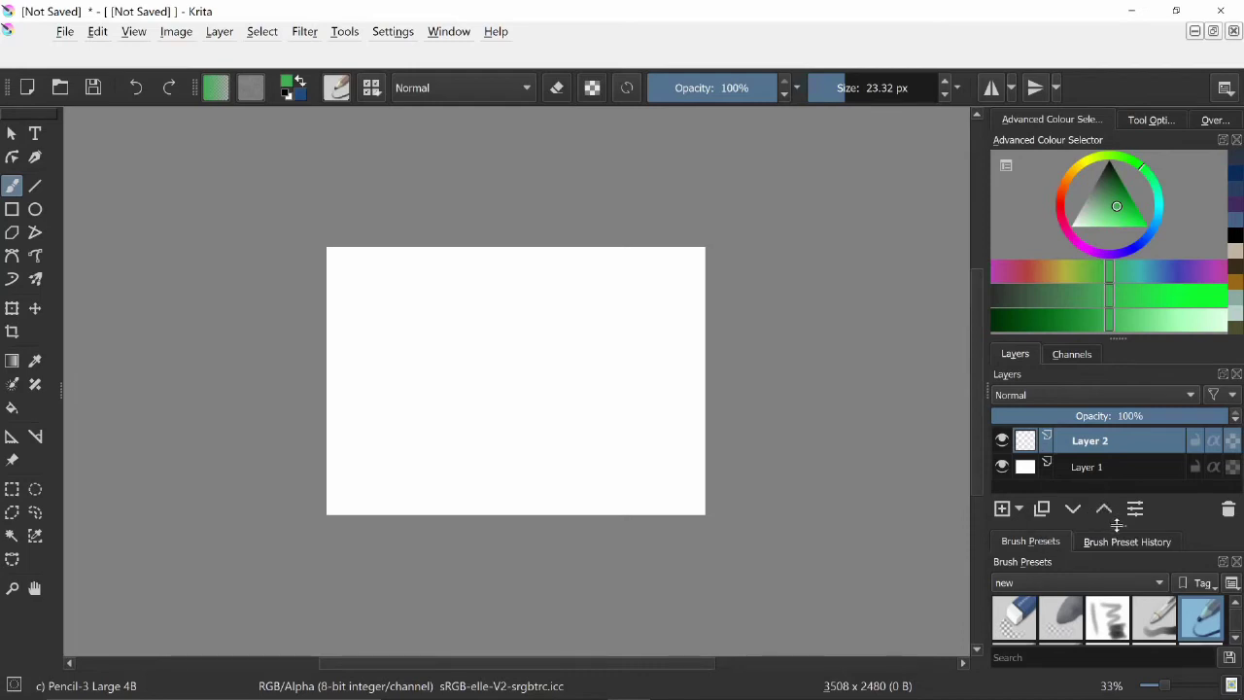
drag(1117, 525, 1134, 439)
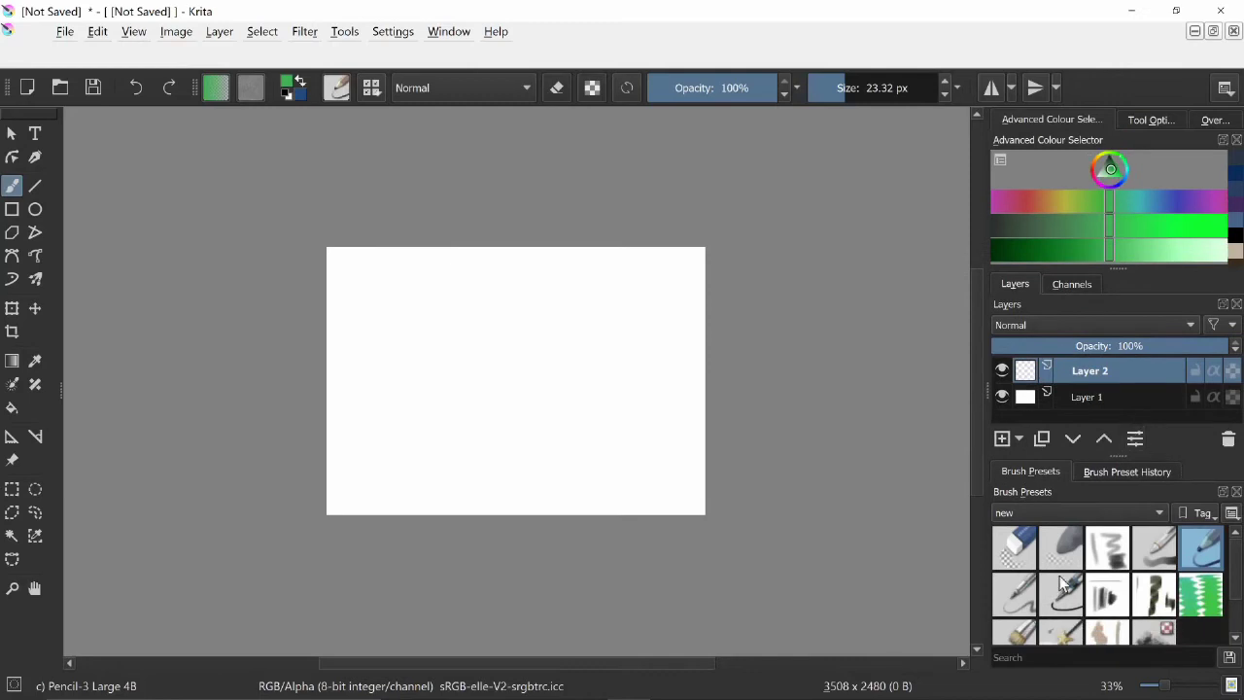
Step: Show all brush presets and choose the Basic-3 Flow brush
click(1114, 515)
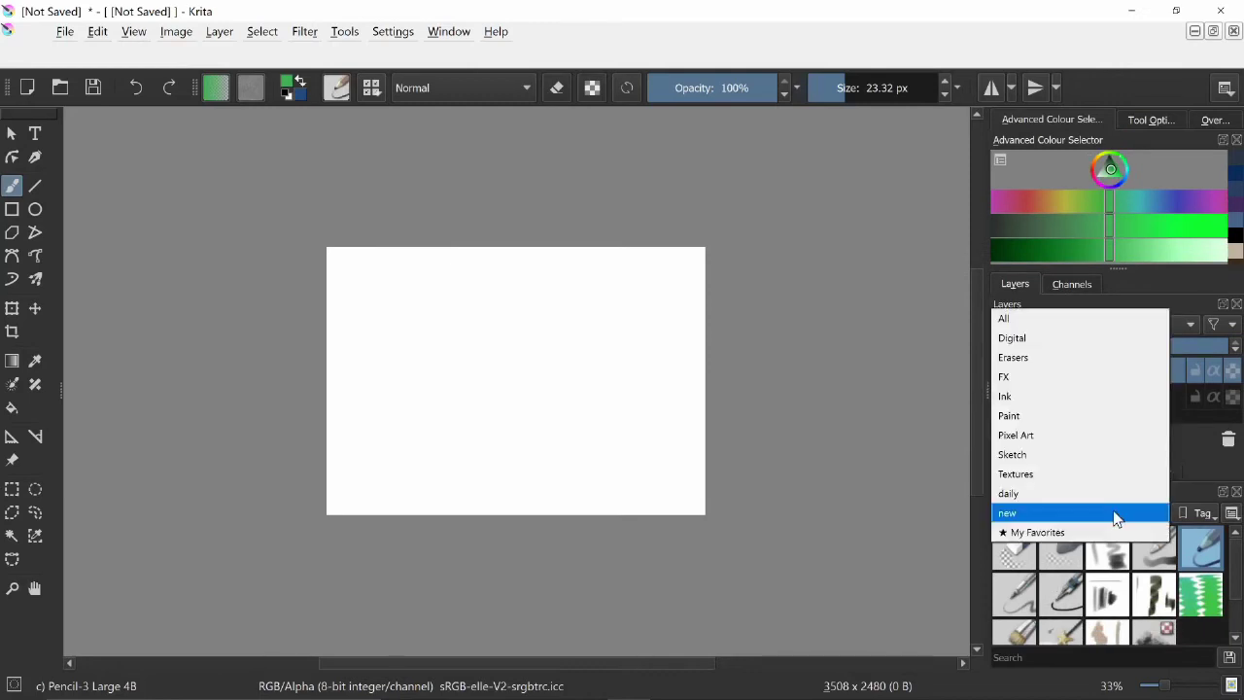
click(1151, 318)
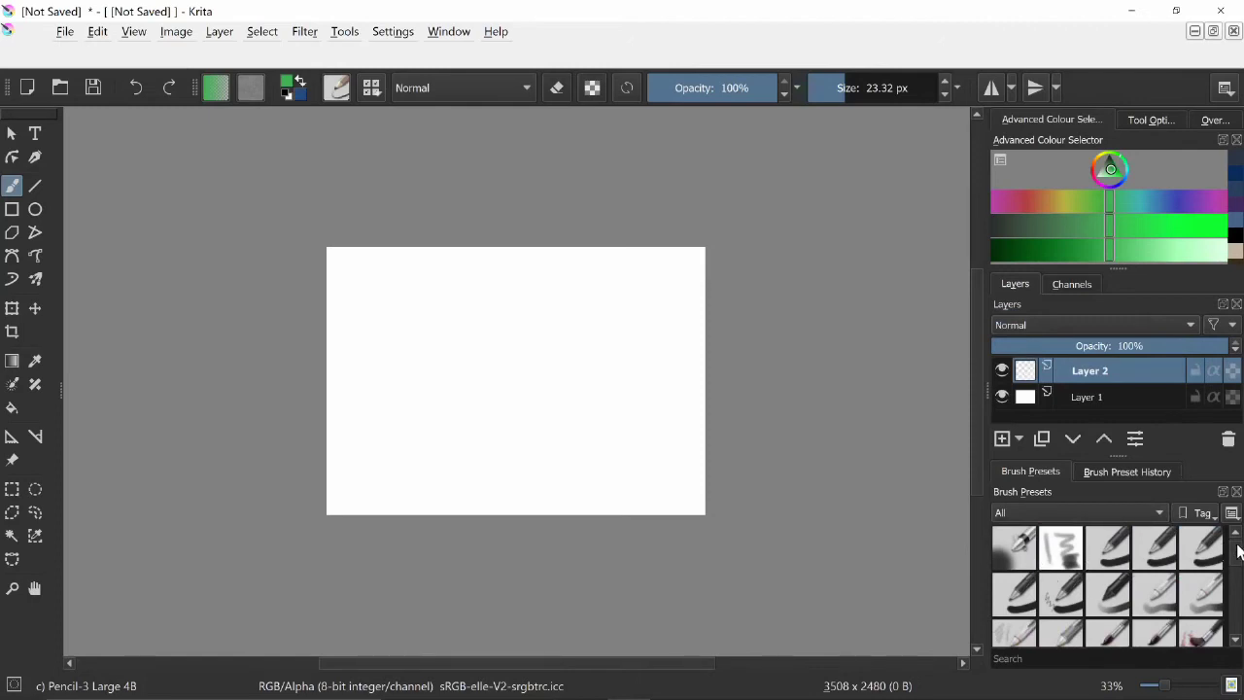
scroll(1237, 549, up, 1)
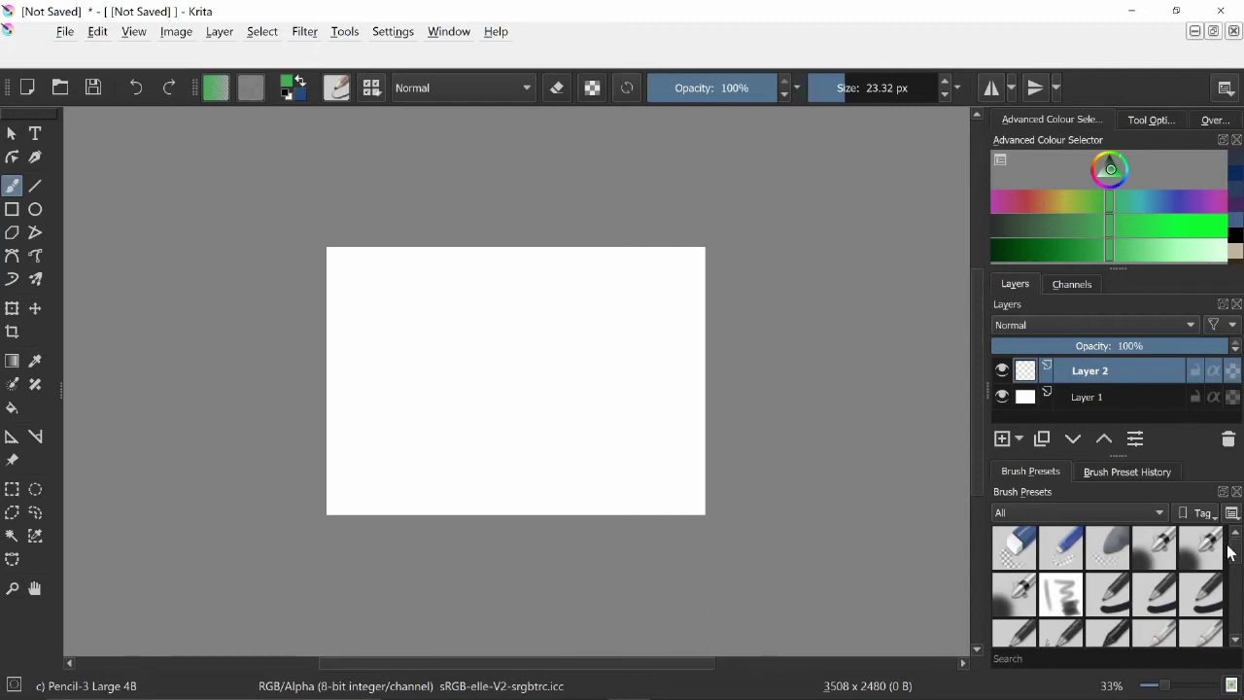
scroll(1234, 551, down, 5)
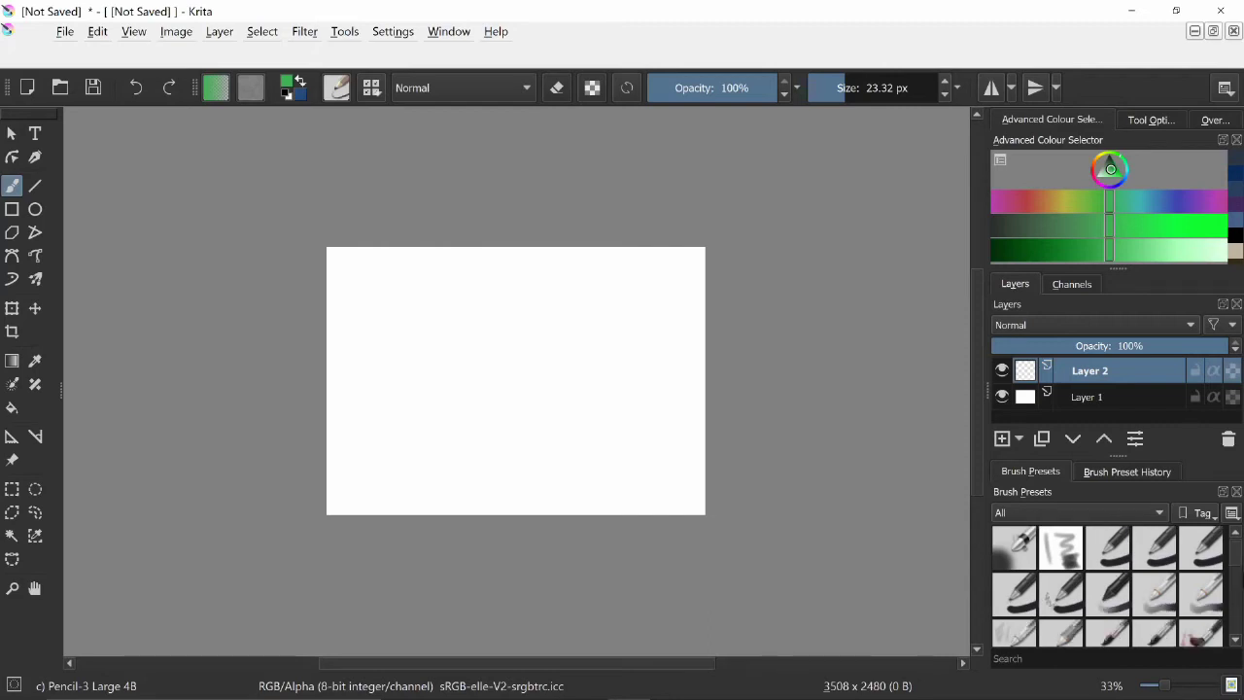
scroll(1108, 583, down, 3)
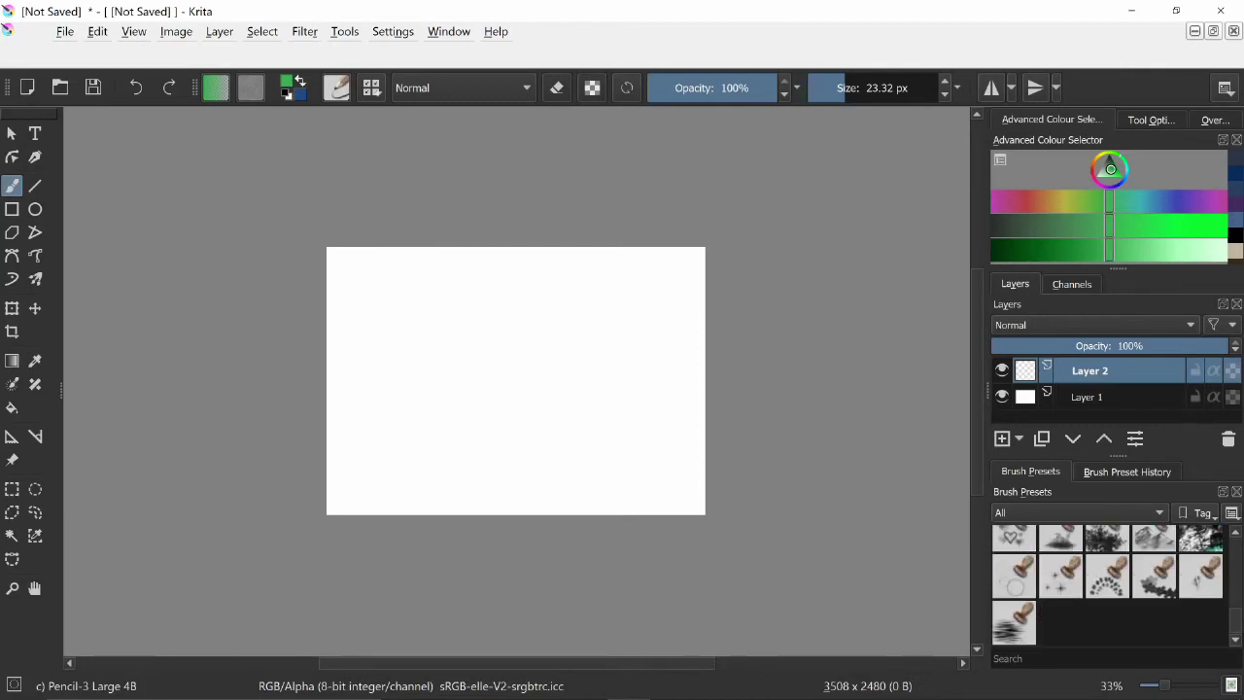
scroll(1107, 583, up, 8)
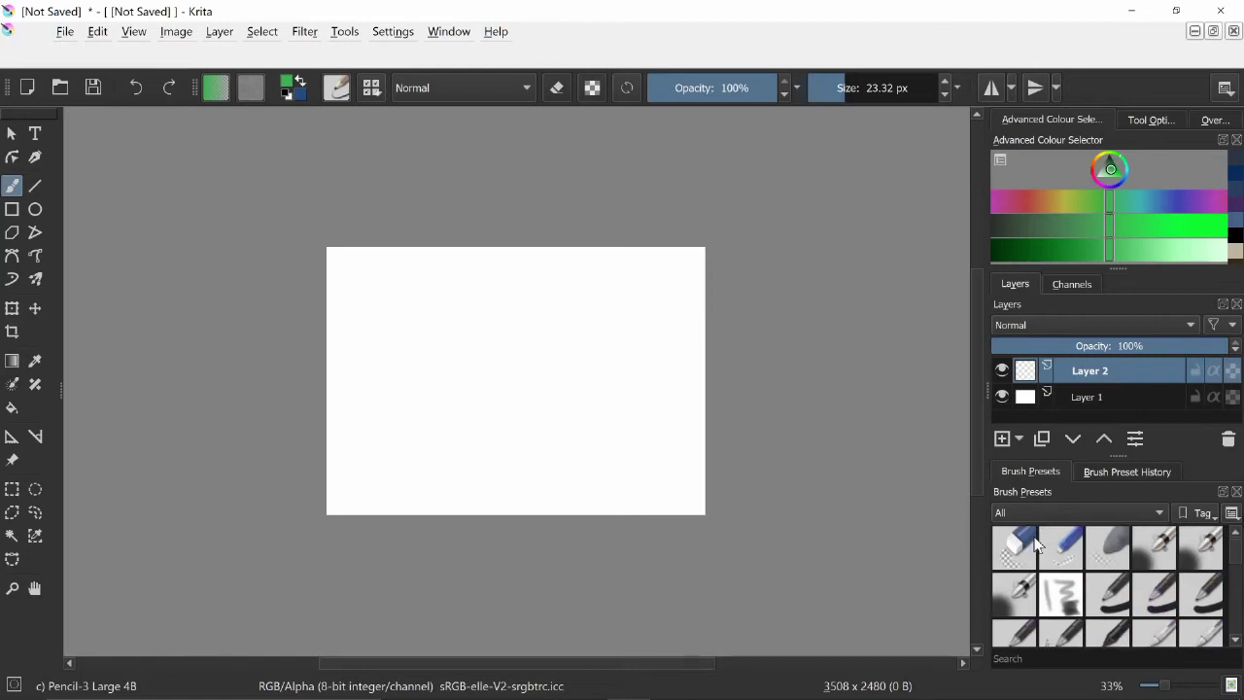
click(1153, 630)
scroll(1213, 558, down, 1)
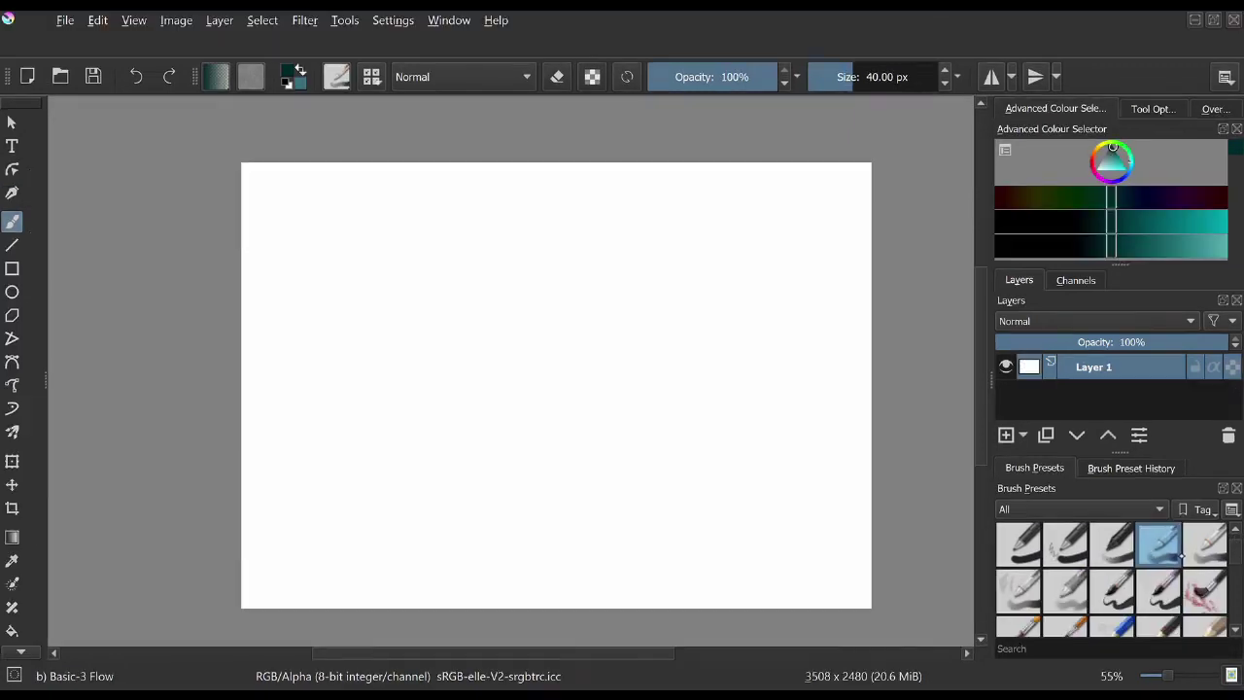
Step: Try the Basic-3 Flow brush with three freehand squiggles on Layer 1 and undo them
mouse_move(599, 343)
mouse_down()
mouse_move(566, 385)
mouse_move(611, 445)
mouse_up()
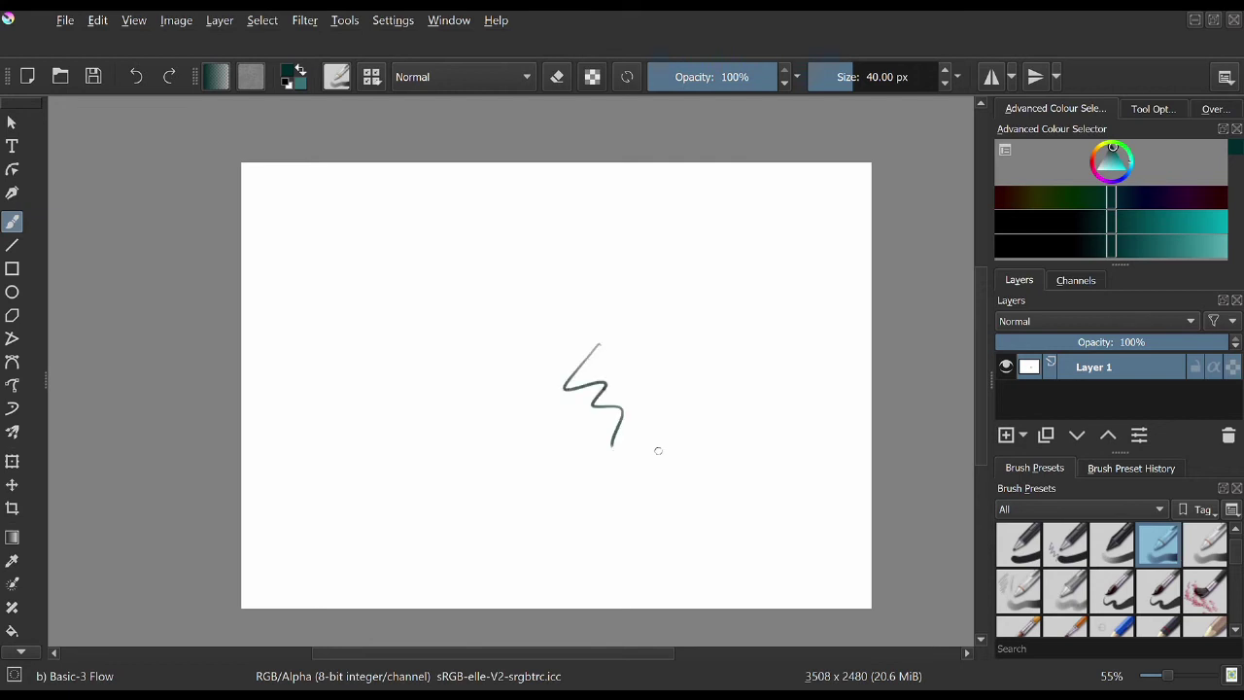
mouse_move(641, 378)
mouse_down()
mouse_move(598, 440)
mouse_move(674, 443)
mouse_move(709, 532)
mouse_move(806, 508)
mouse_up()
mouse_move(505, 260)
mouse_down()
mouse_move(392, 356)
mouse_move(526, 282)
mouse_move(516, 314)
mouse_up()
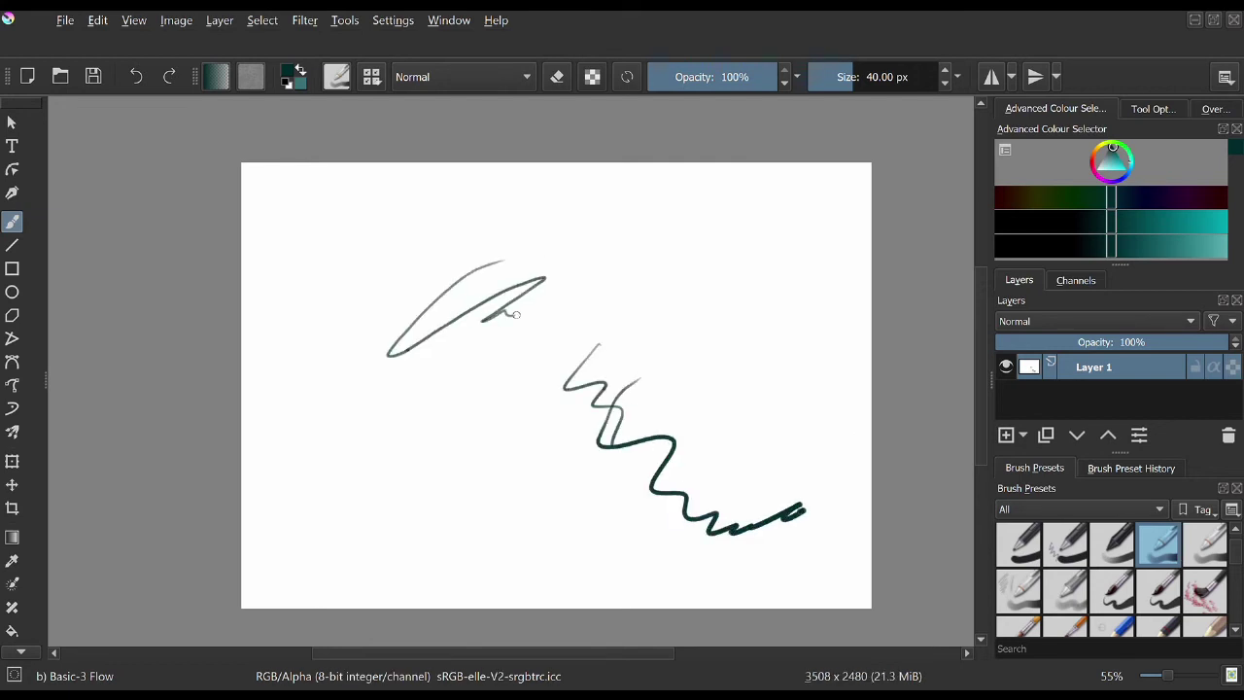
key(ctrl+z)
key(ctrl+z)
key(ctrl+z)
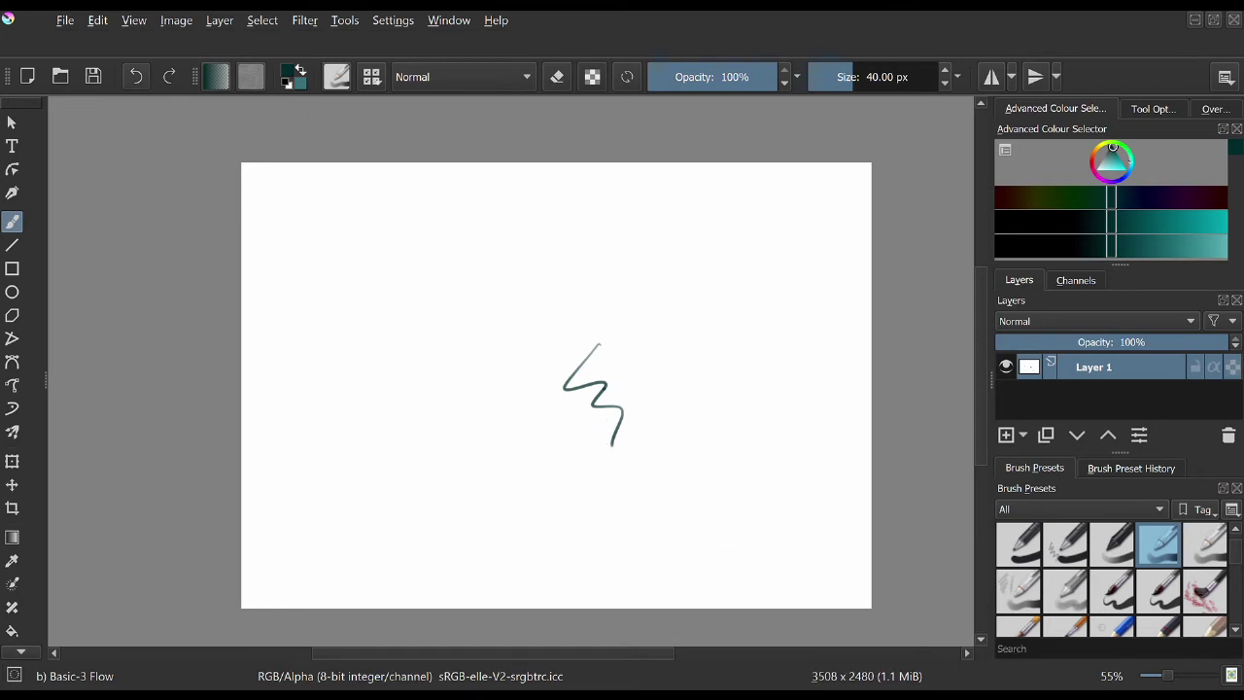
key(ctrl+z)
Step: Add a new layer above Layer 1 and draw a dark teal cherry outline with a curved stem on it
key(Insert)
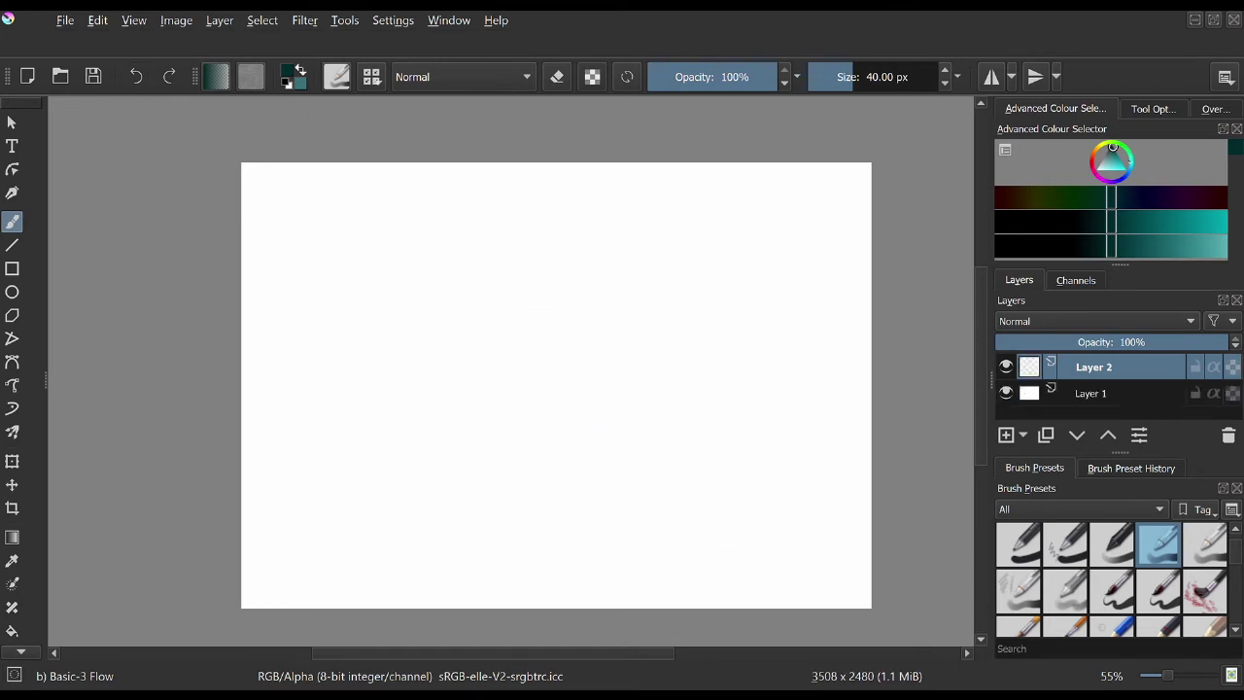
mouse_move(474, 460)
mouse_down()
mouse_move(472, 355)
mouse_move(486, 499)
mouse_up()
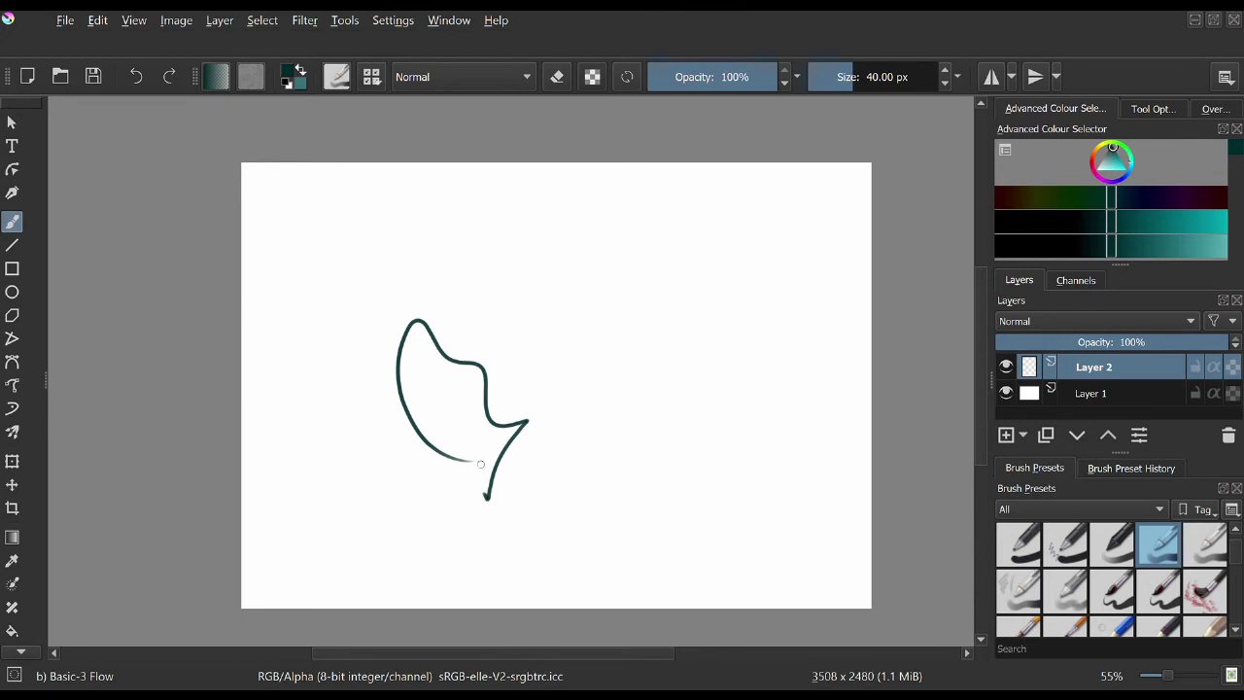
click(136, 77)
mouse_move(573, 359)
mouse_down()
mouse_move(518, 366)
mouse_move(648, 430)
mouse_move(558, 349)
mouse_move(565, 298)
mouse_move(651, 206)
mouse_up()
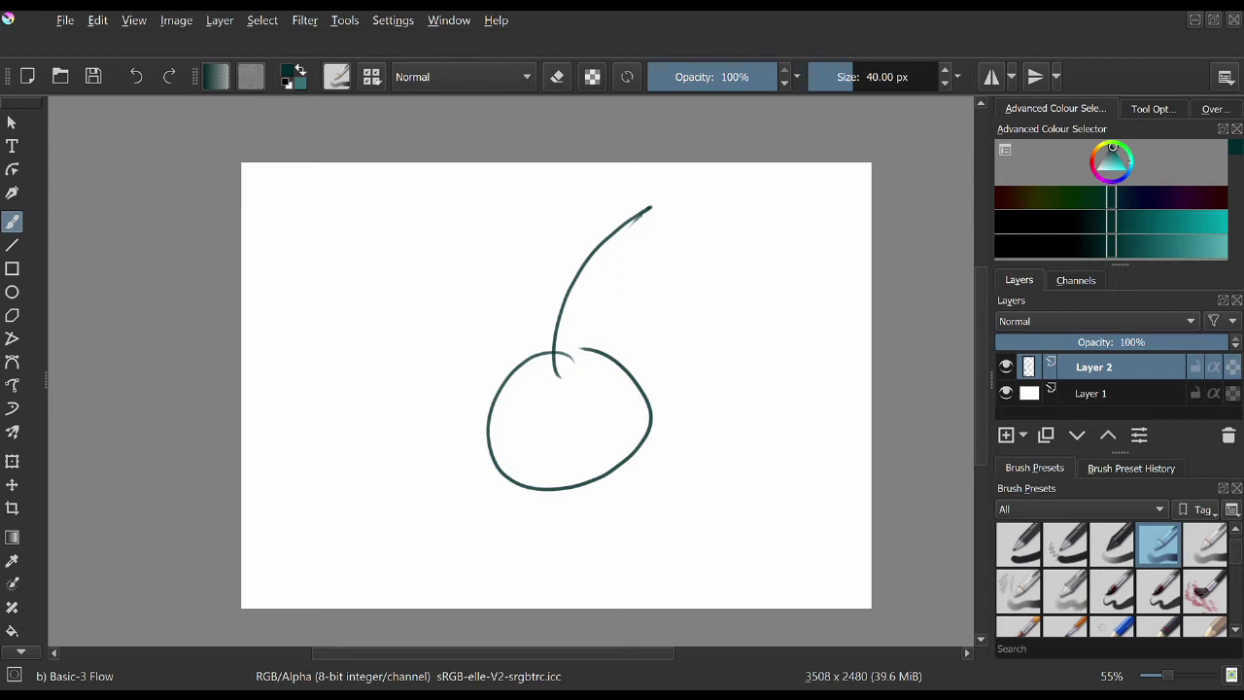
Step: Add a layer between Layer 1 and the cherry outline layer, and scribble a brighter teal over the cherry's upper left side
click(1093, 392)
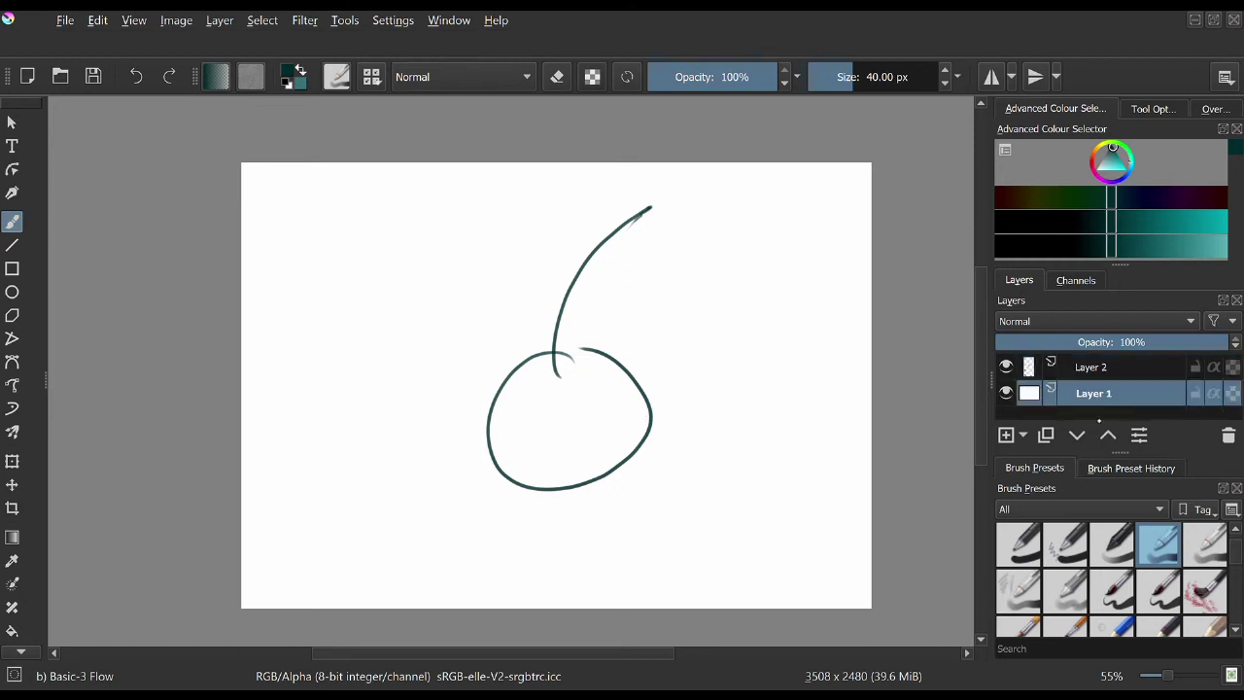
key(Insert)
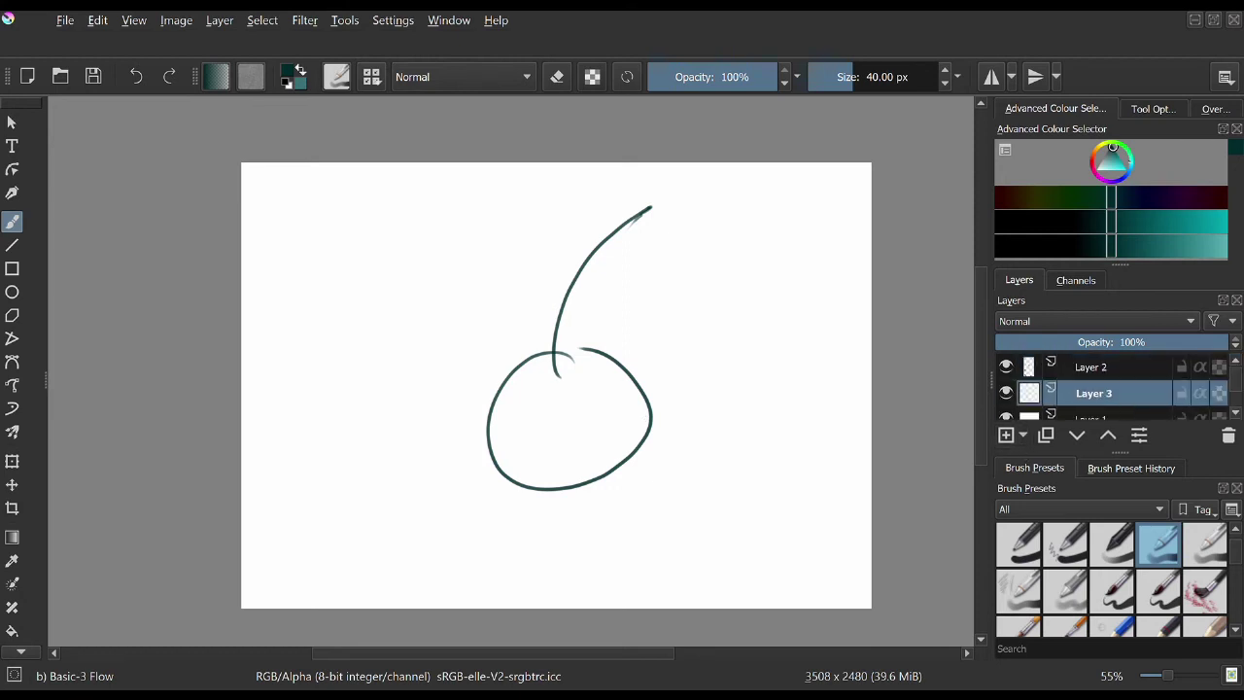
click(1177, 240)
mouse_move(534, 365)
mouse_down()
mouse_move(498, 383)
mouse_move(493, 426)
mouse_move(528, 424)
mouse_up()
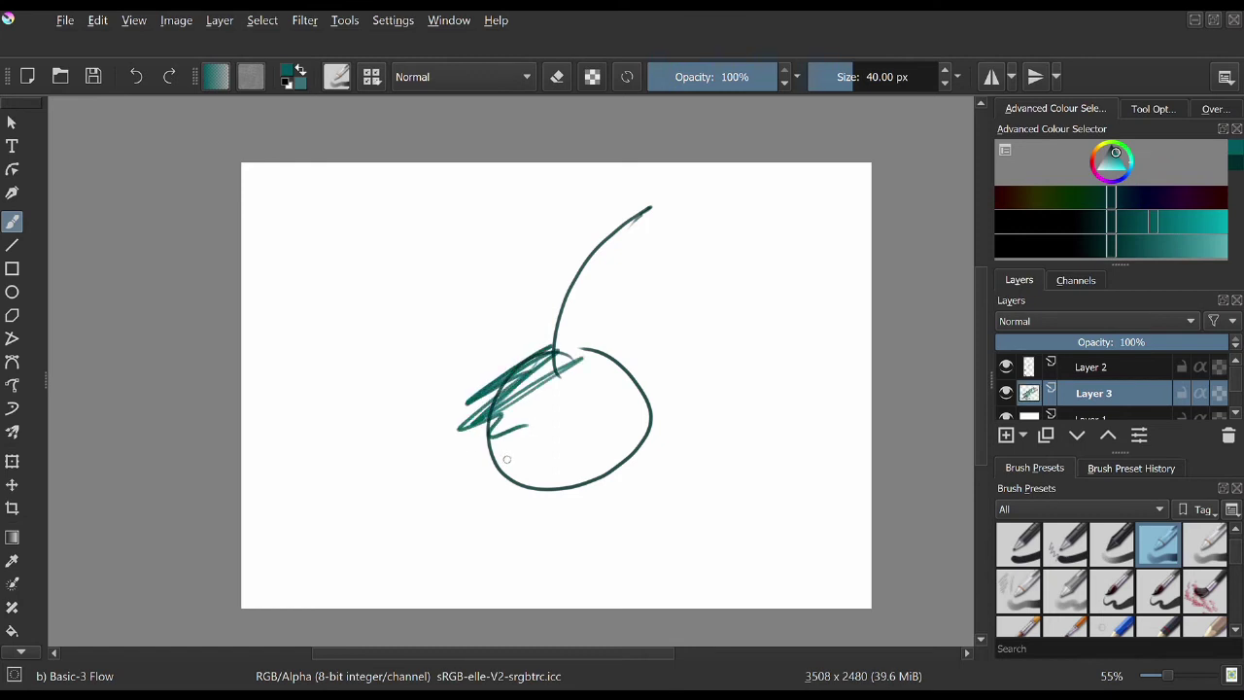
Step: Hide Layer 3 and Layer 2, and draw a black cherry outline with a curved stem directly on Layer 1
click(1005, 392)
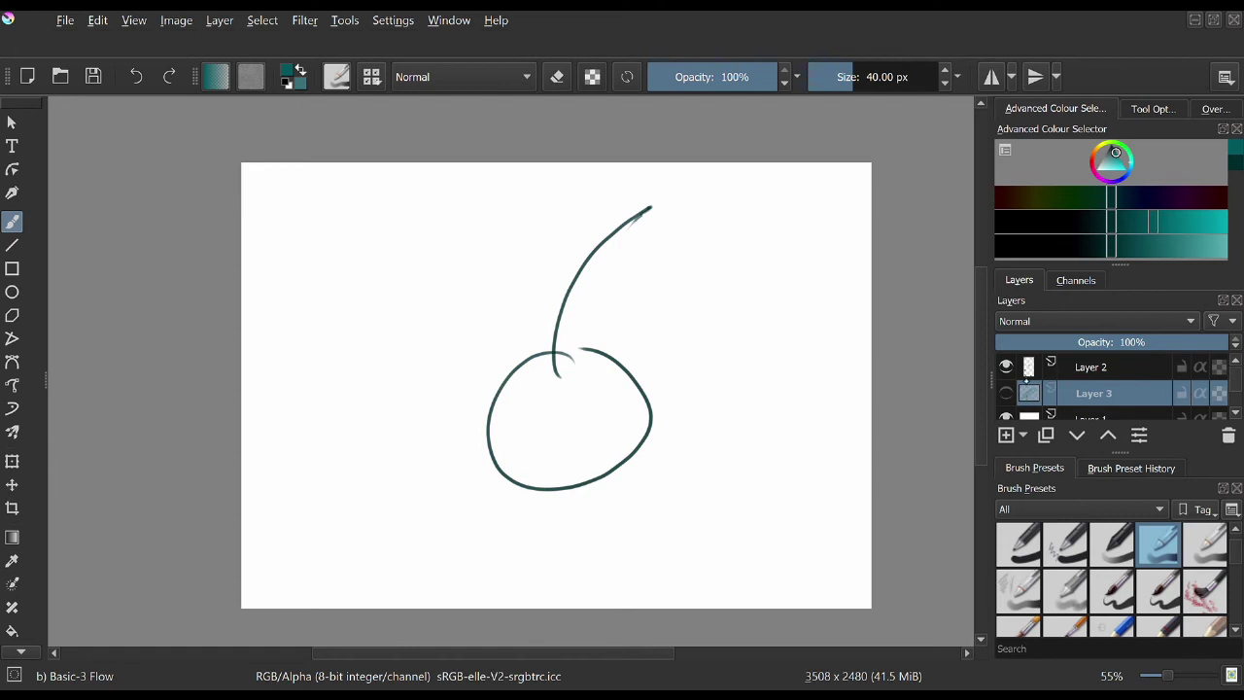
click(1006, 366)
click(1090, 418)
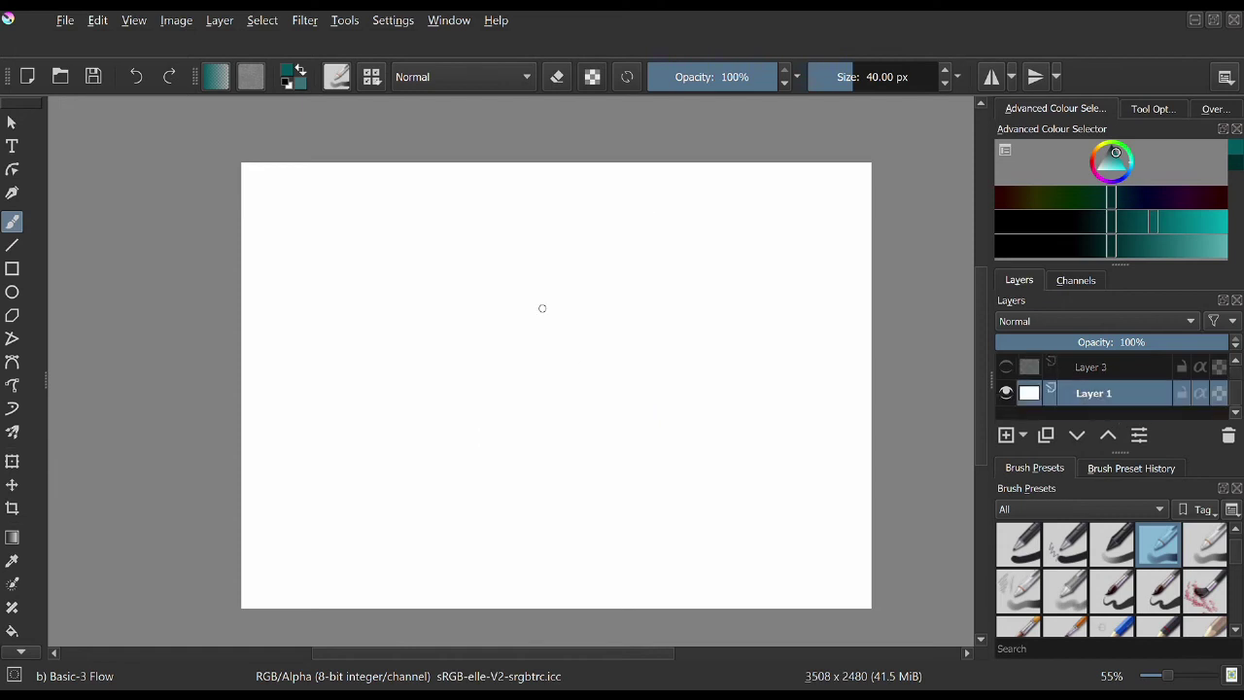
click(1064, 222)
mouse_move(515, 355)
mouse_down()
mouse_move(593, 400)
mouse_move(646, 271)
mouse_up()
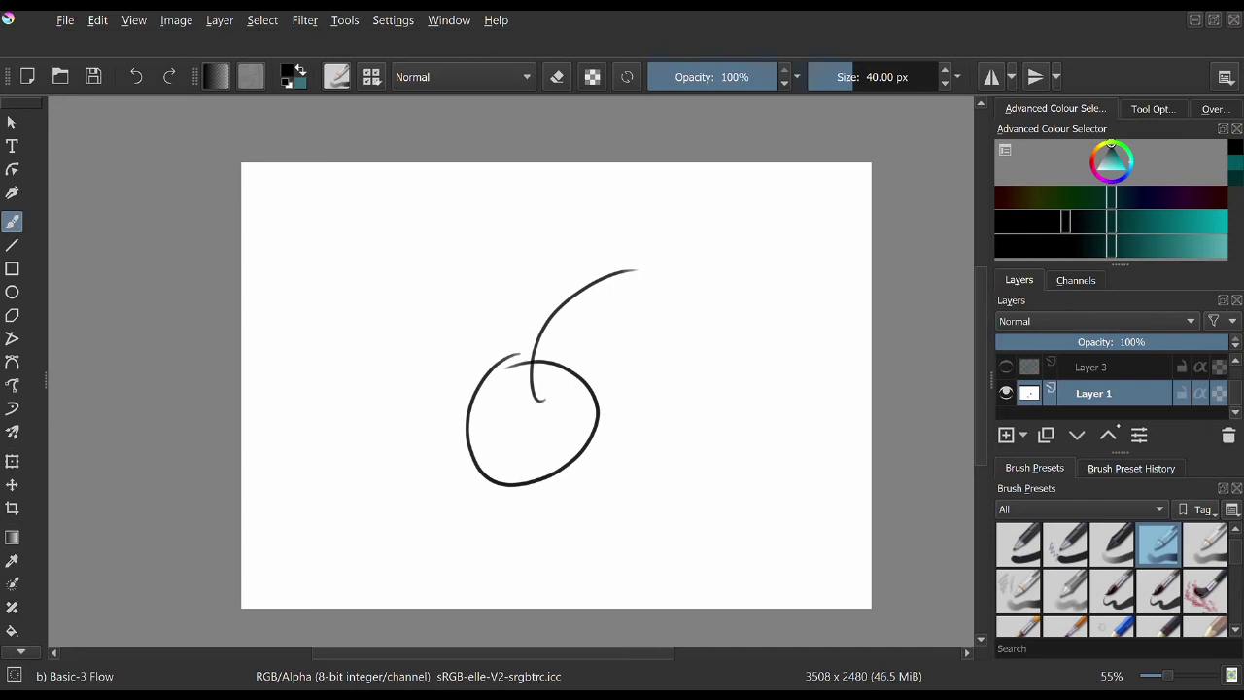
Step: Place a new layer beneath Layer 1 and scribble a lighter teal on it across the cherry area
click(1006, 434)
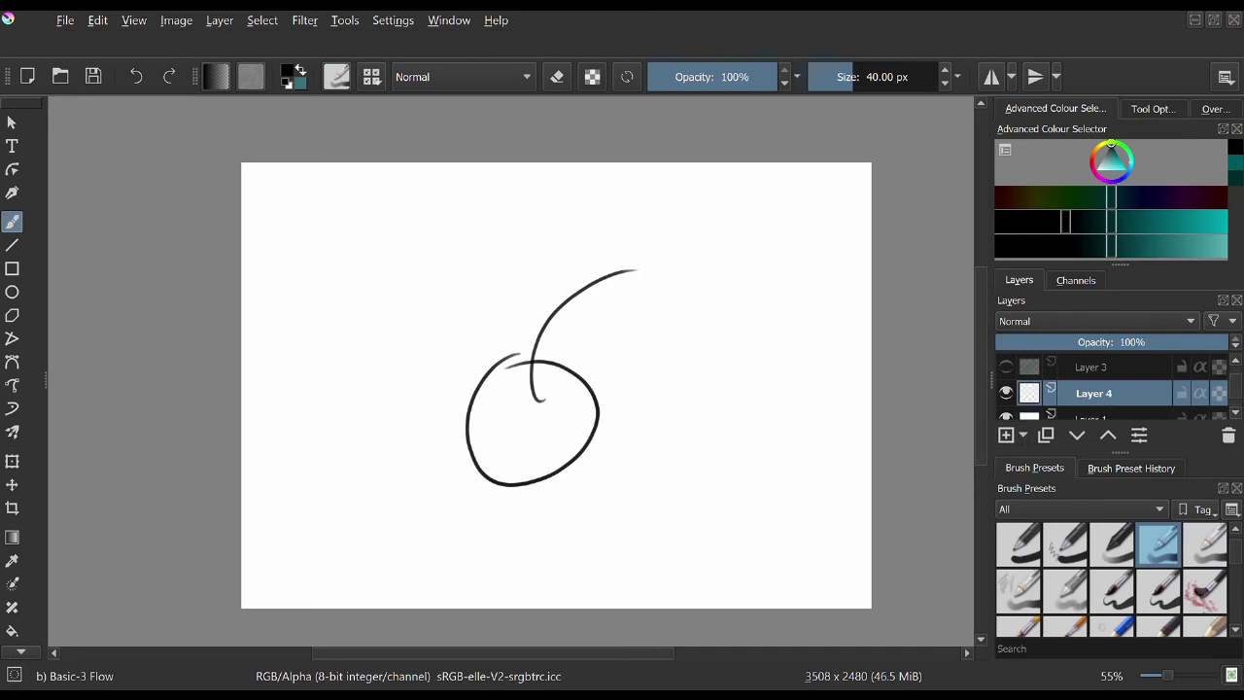
drag(1098, 368, 1118, 398)
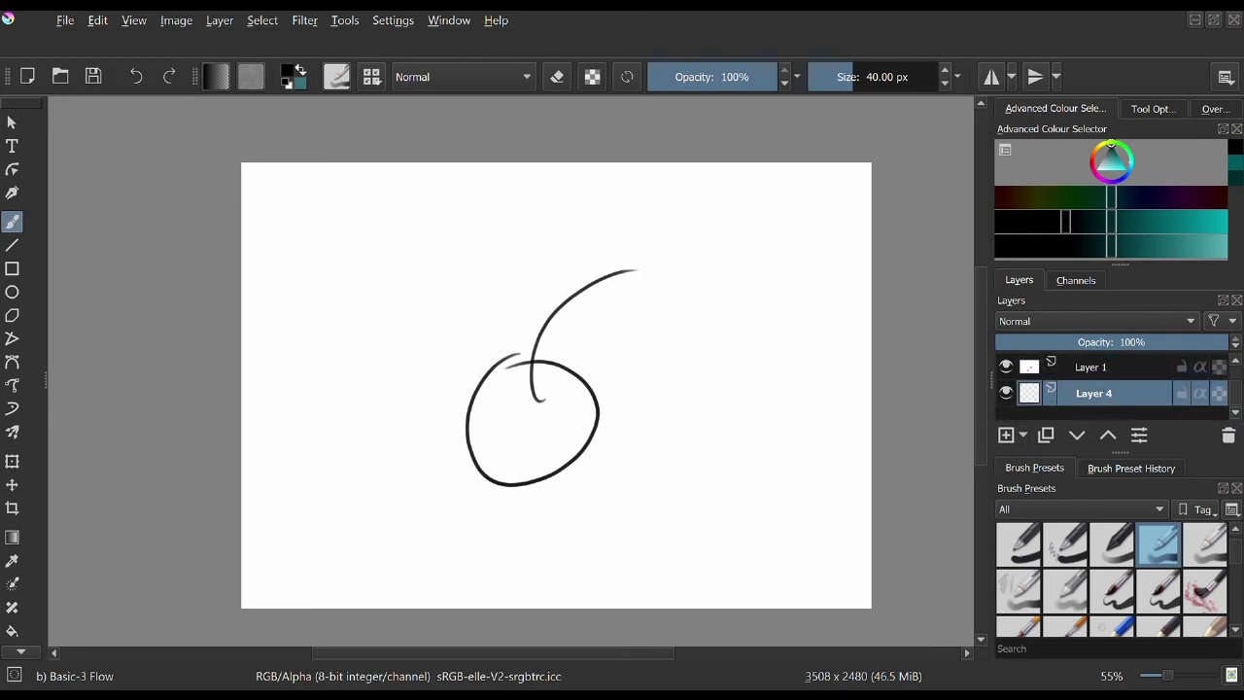
click(1182, 241)
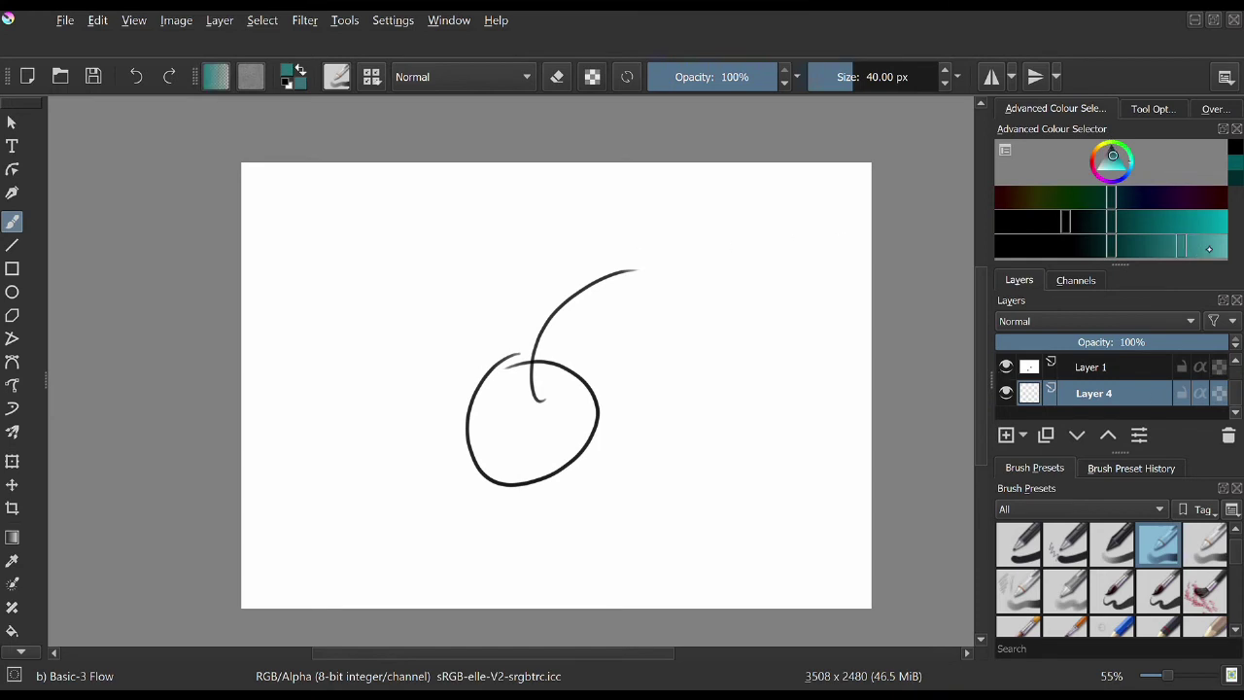
drag(578, 337, 529, 418)
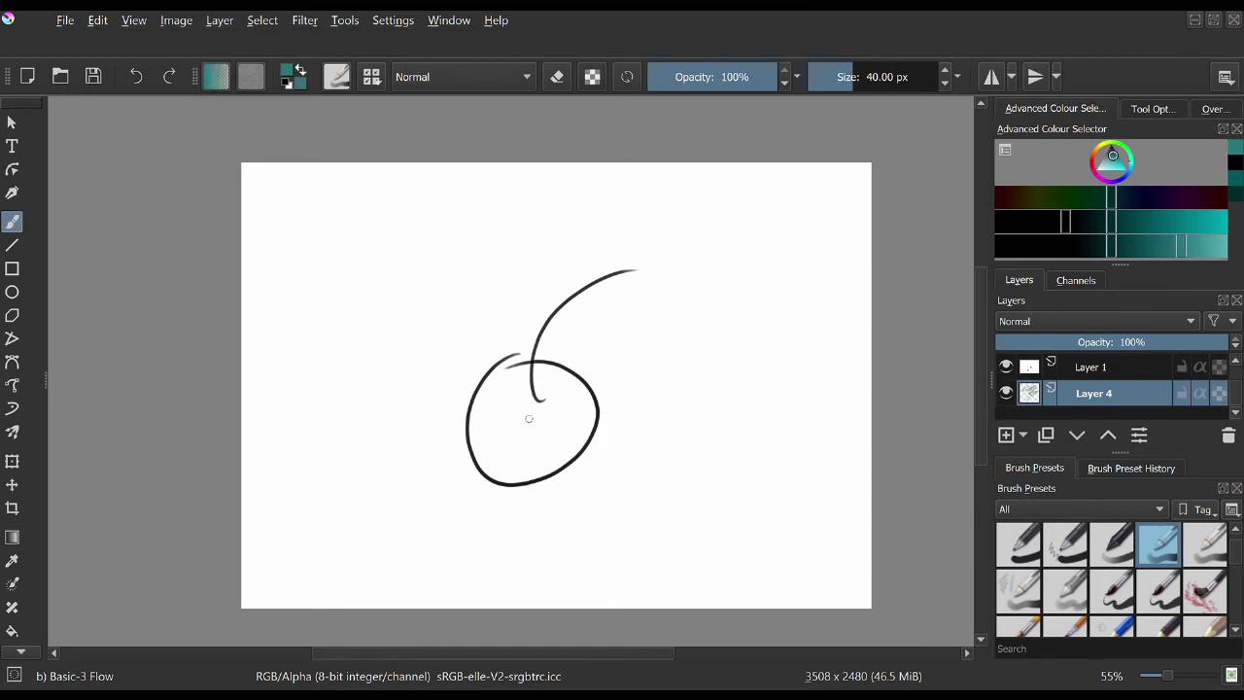
Step: Delete the scribbled layer beneath Layer 1 and undo the black cherry strokes on Layer 1
click(1227, 435)
click(137, 83)
click(137, 83)
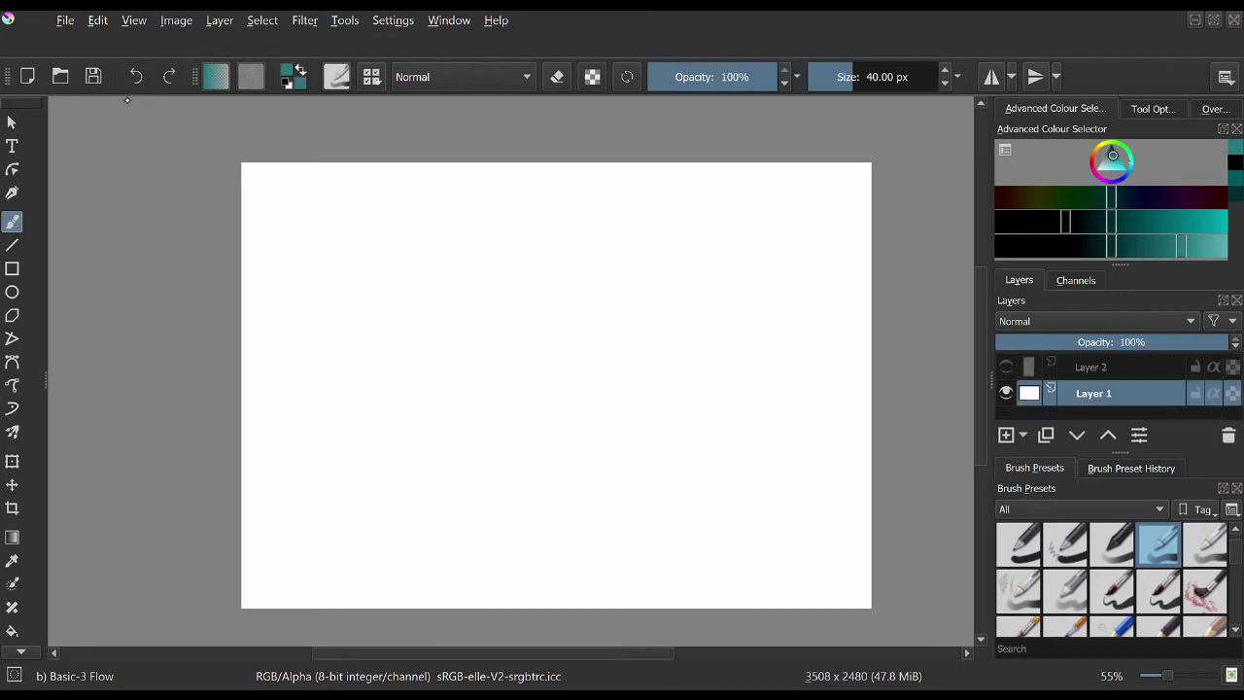
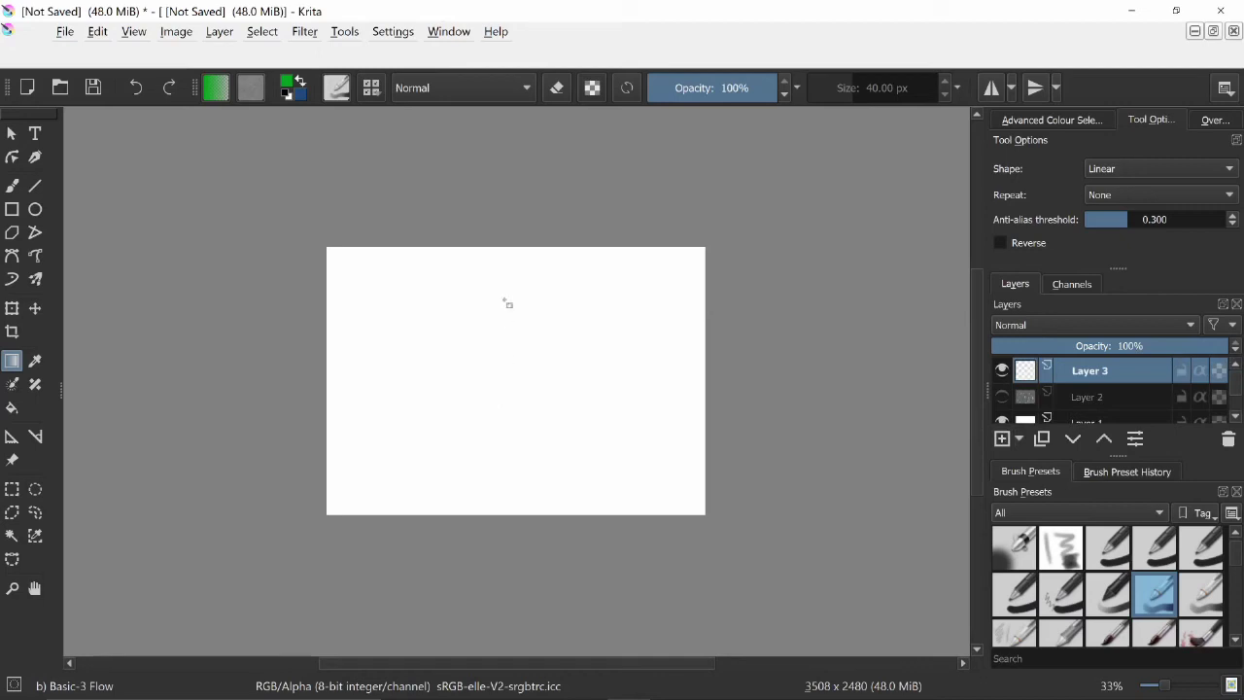
Step: Draw a vertical linear gradient from green to transparent down the canvas on Layer 3, and undo it
drag(512, 287, 500, 518)
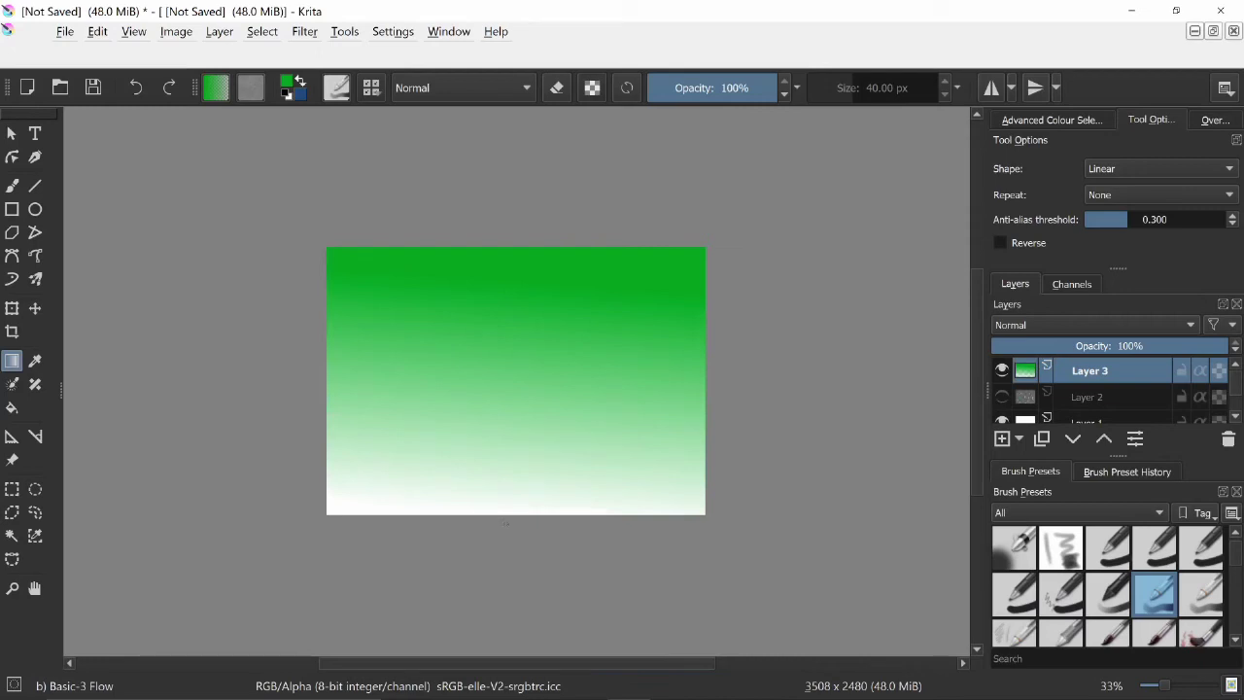
key(ctrl+z)
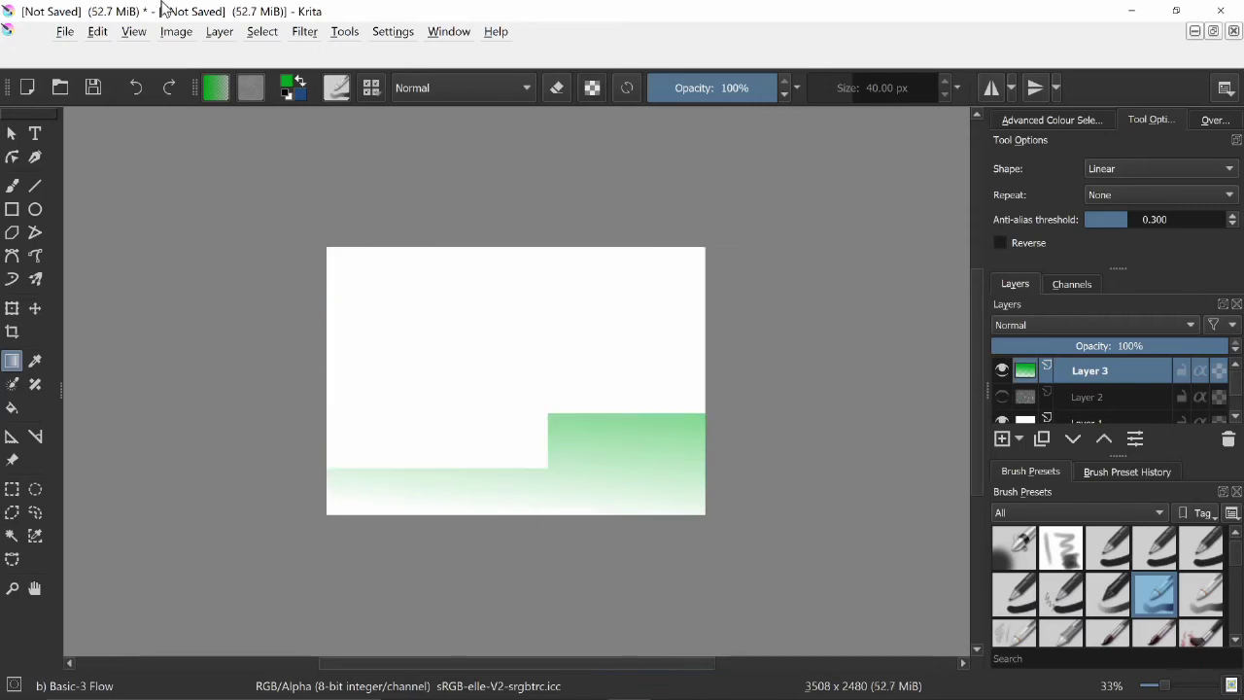
Step: Set the foreground colour to the bright blue #2a98ea
click(286, 85)
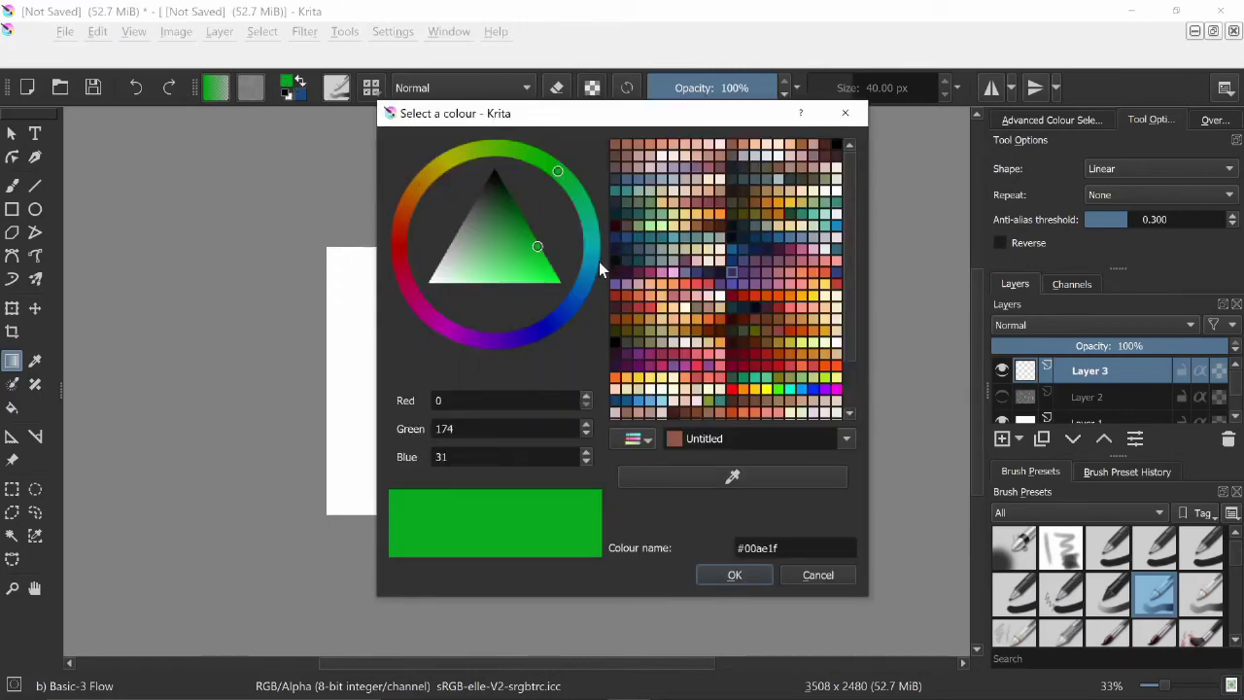
drag(598, 267, 586, 285)
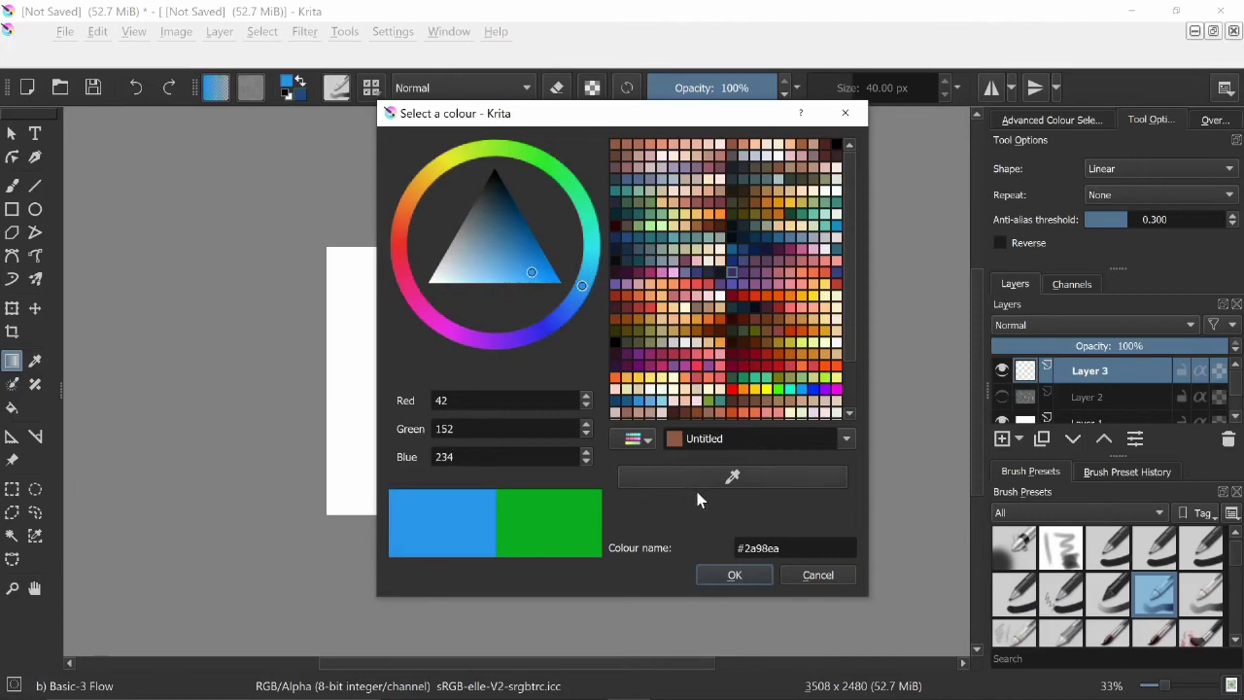
click(729, 578)
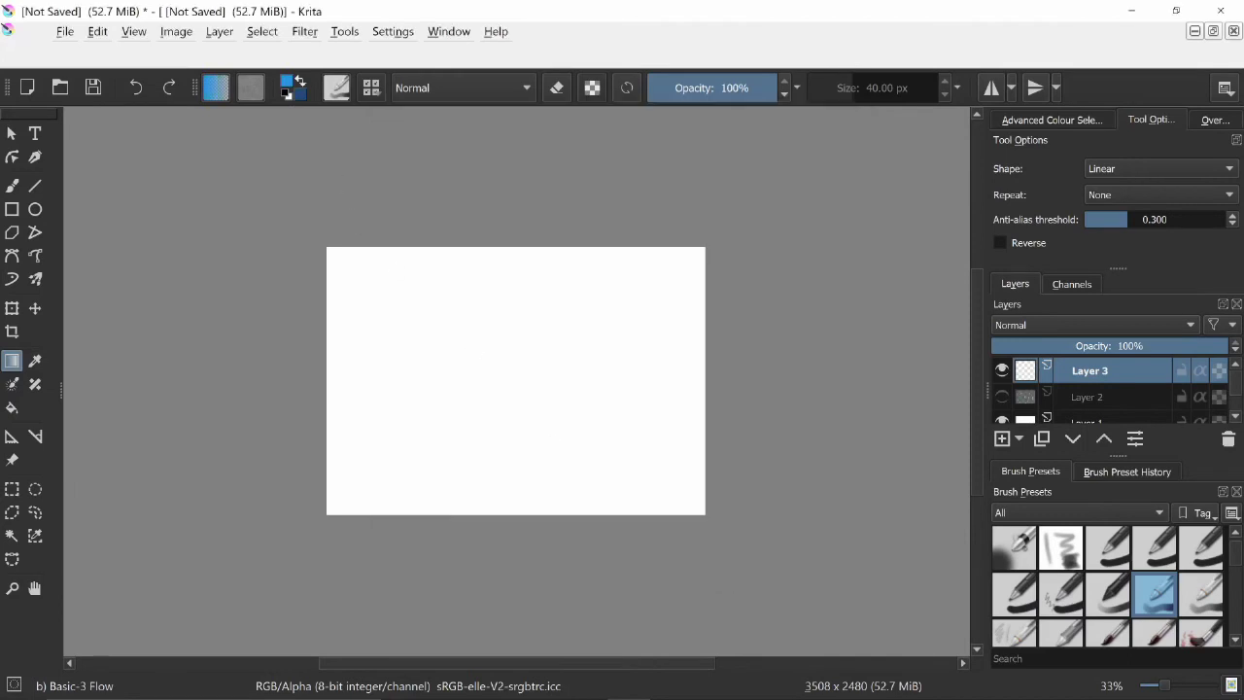
Step: Set the background colour to the muted terracotta #c16854
click(300, 100)
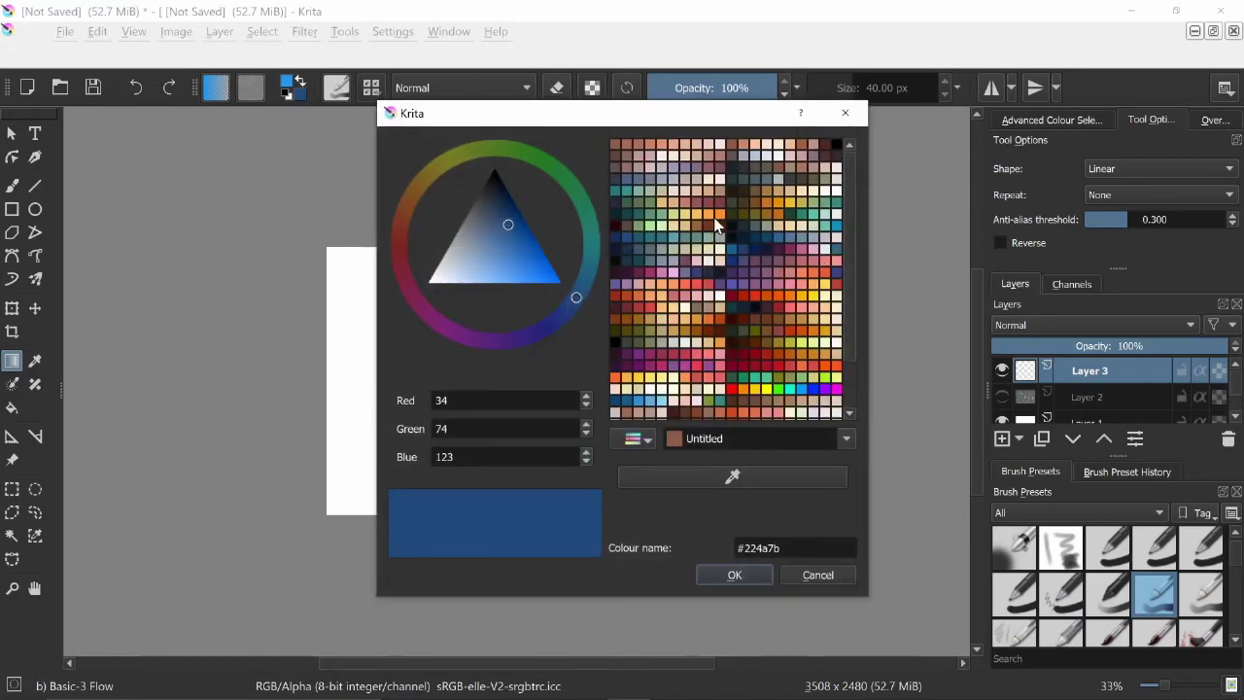
click(399, 230)
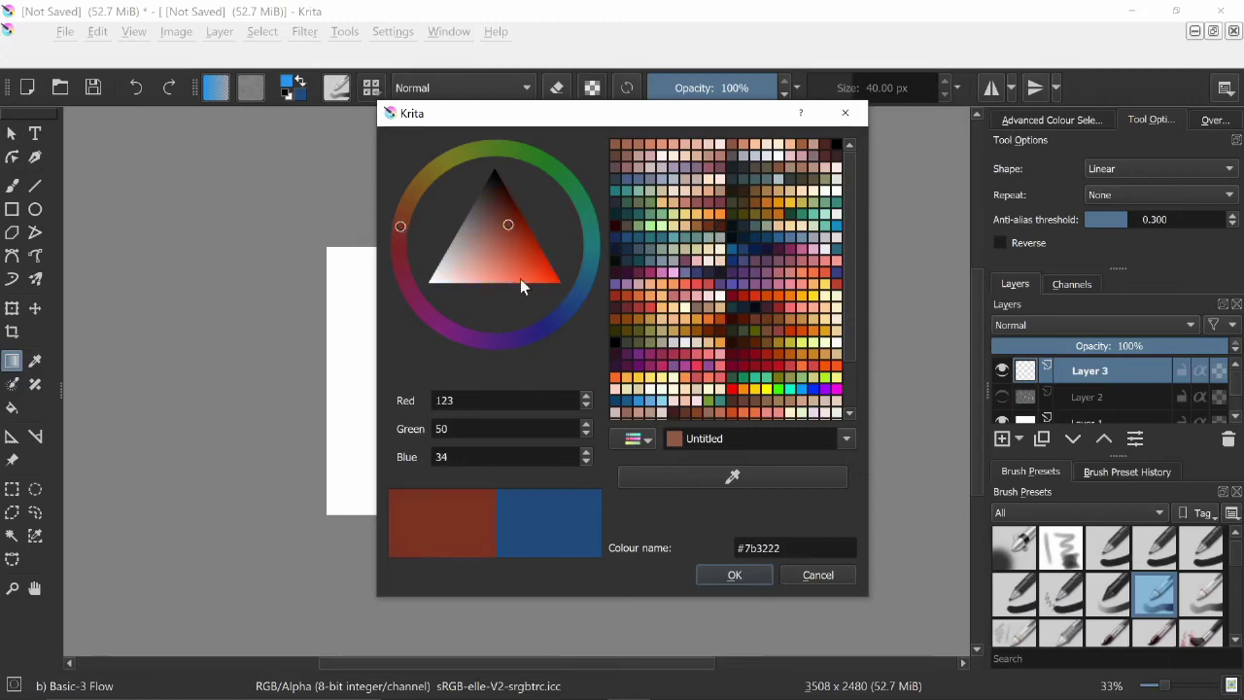
drag(516, 234, 462, 289)
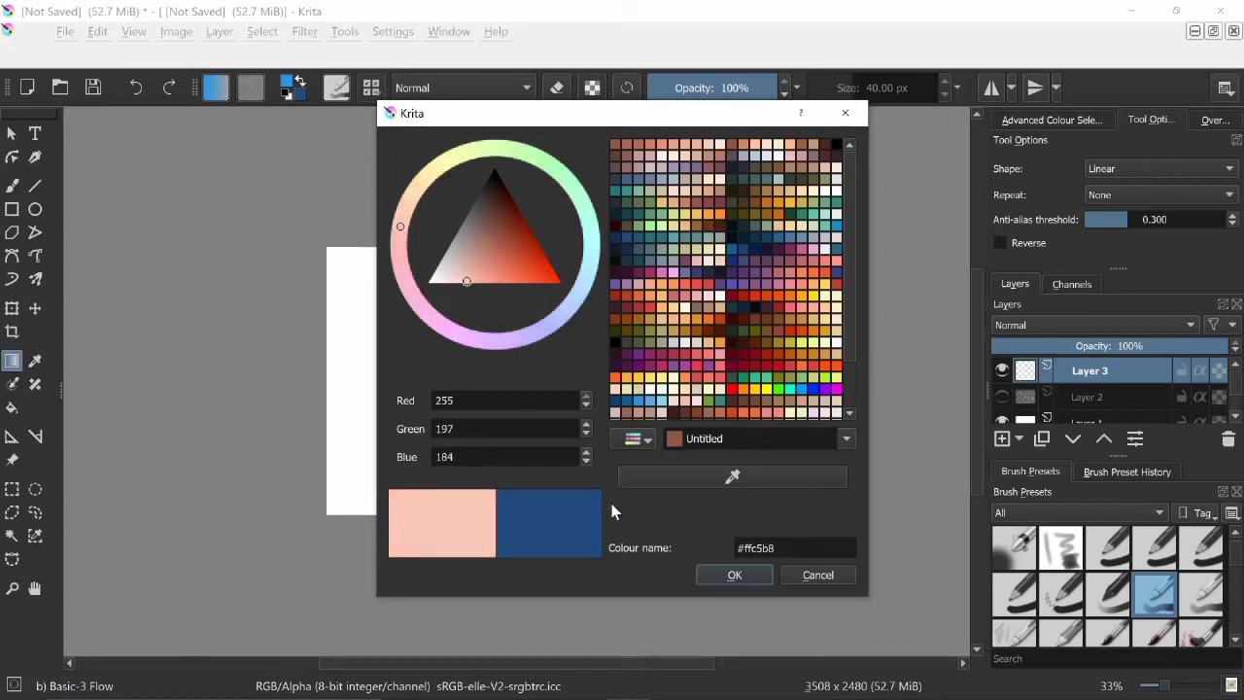
click(500, 255)
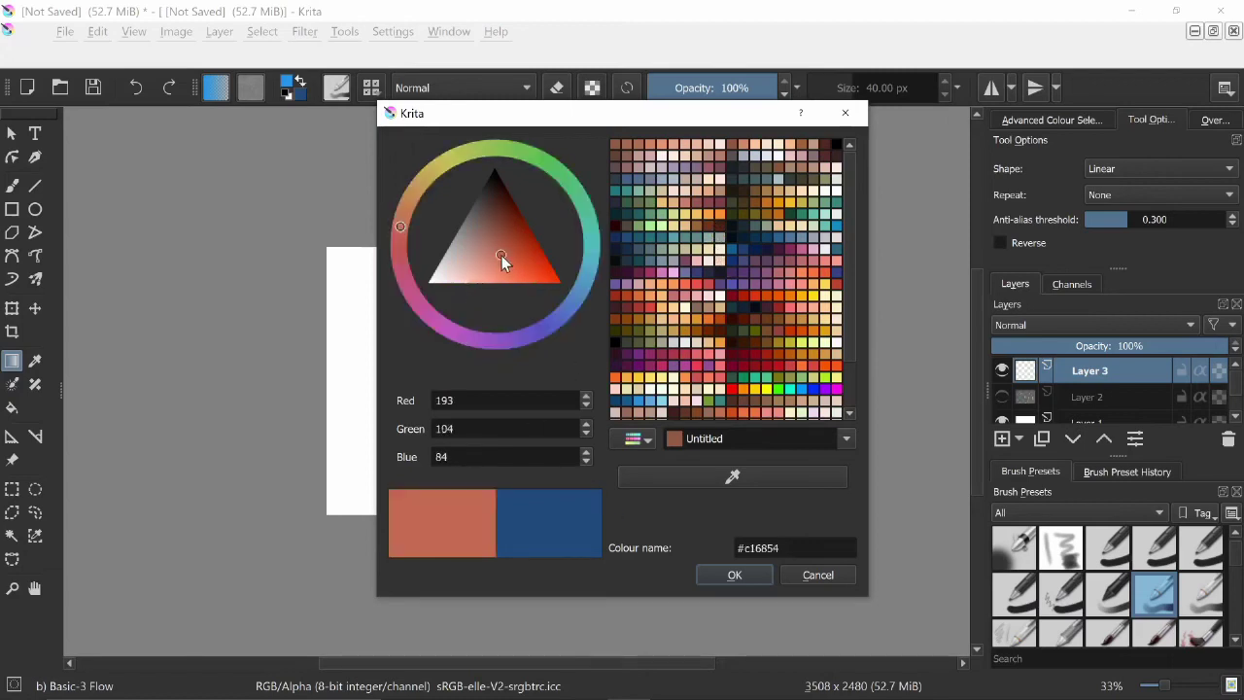
click(733, 575)
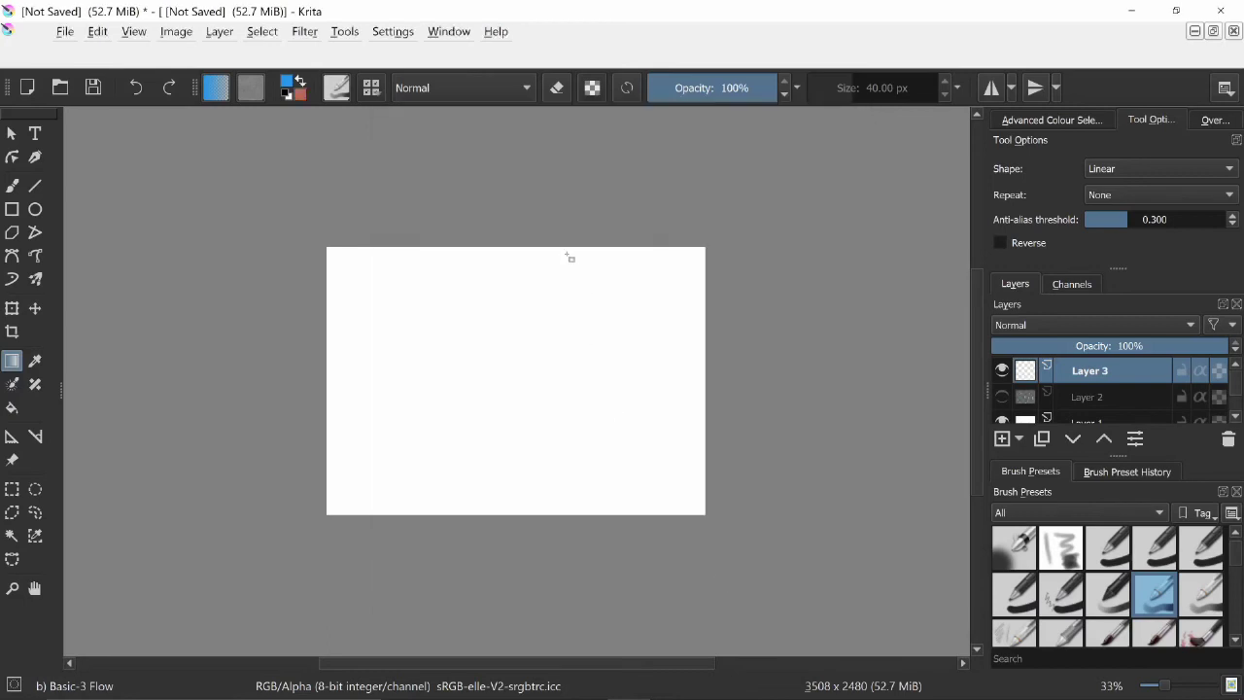
Step: Draw vertical linear gradients in the blue foreground colour down the canvas on Layer 3
drag(521, 229, 527, 610)
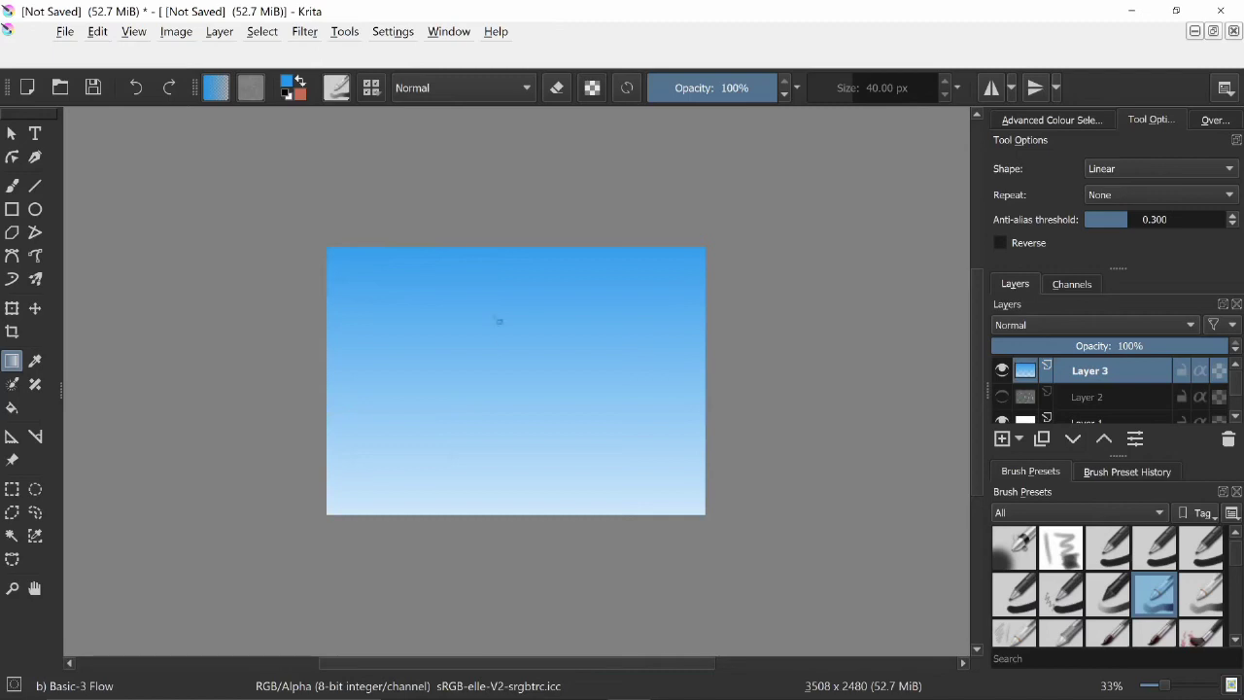
drag(513, 258, 504, 365)
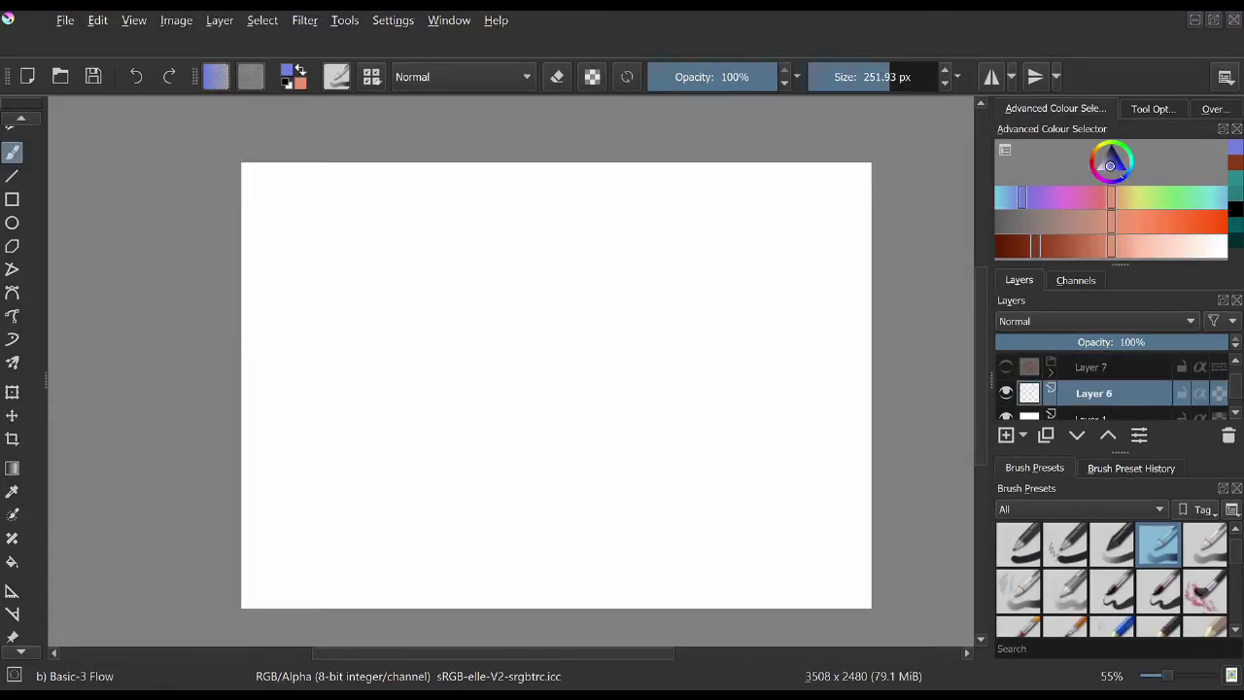
Step: Paint a thick periwinkle ring on Layer 6 with the 251.93 px brush, and enlarge it about its centre with the Transform tool
mouse_move(510, 297)
mouse_down()
mouse_move(619, 324)
mouse_move(445, 335)
mouse_up()
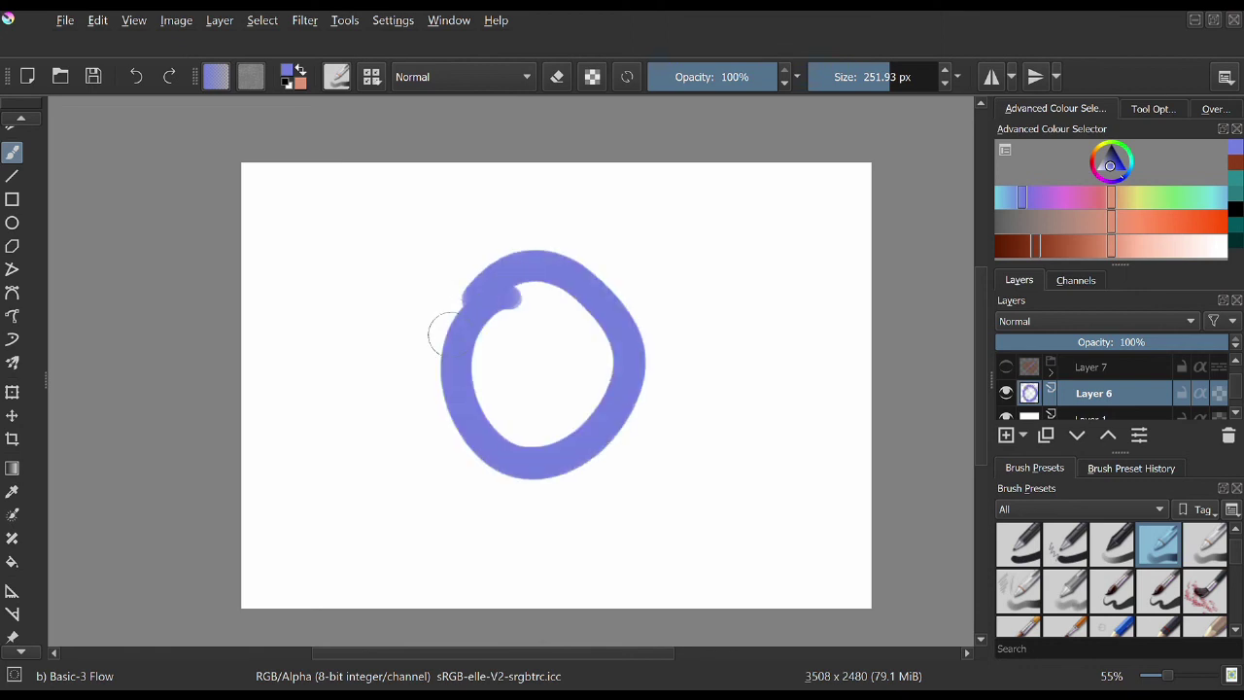
key(ctrl+t)
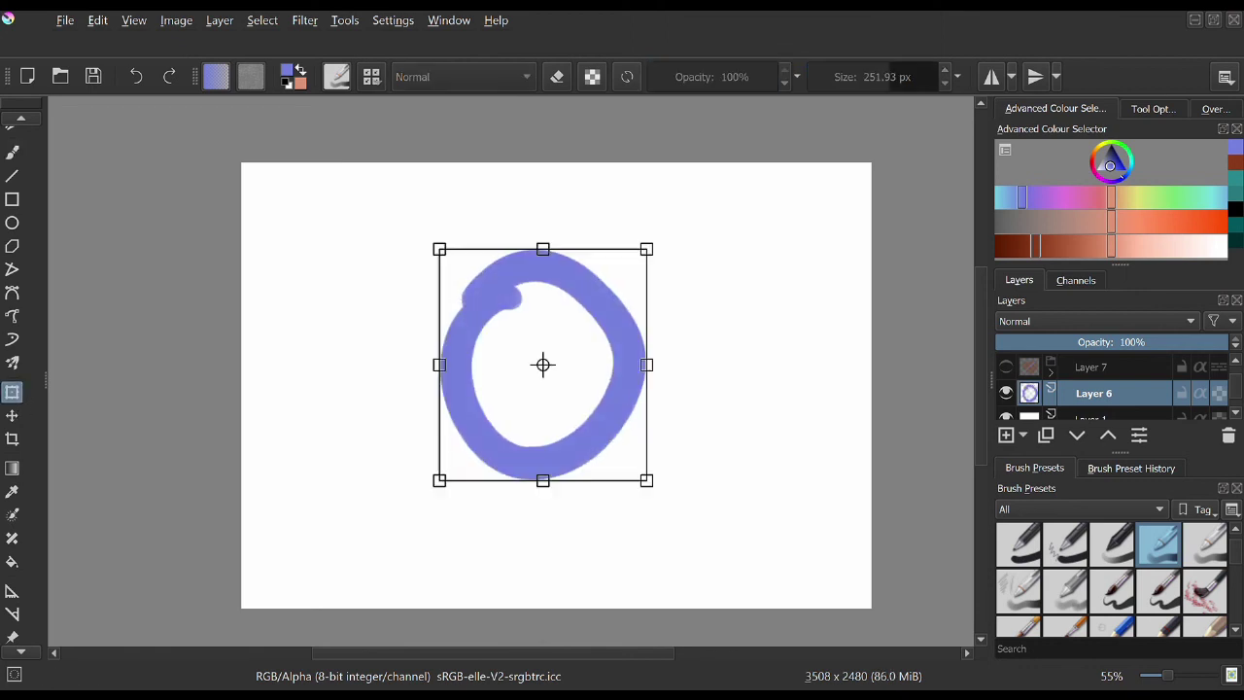
drag(661, 254, 696, 225)
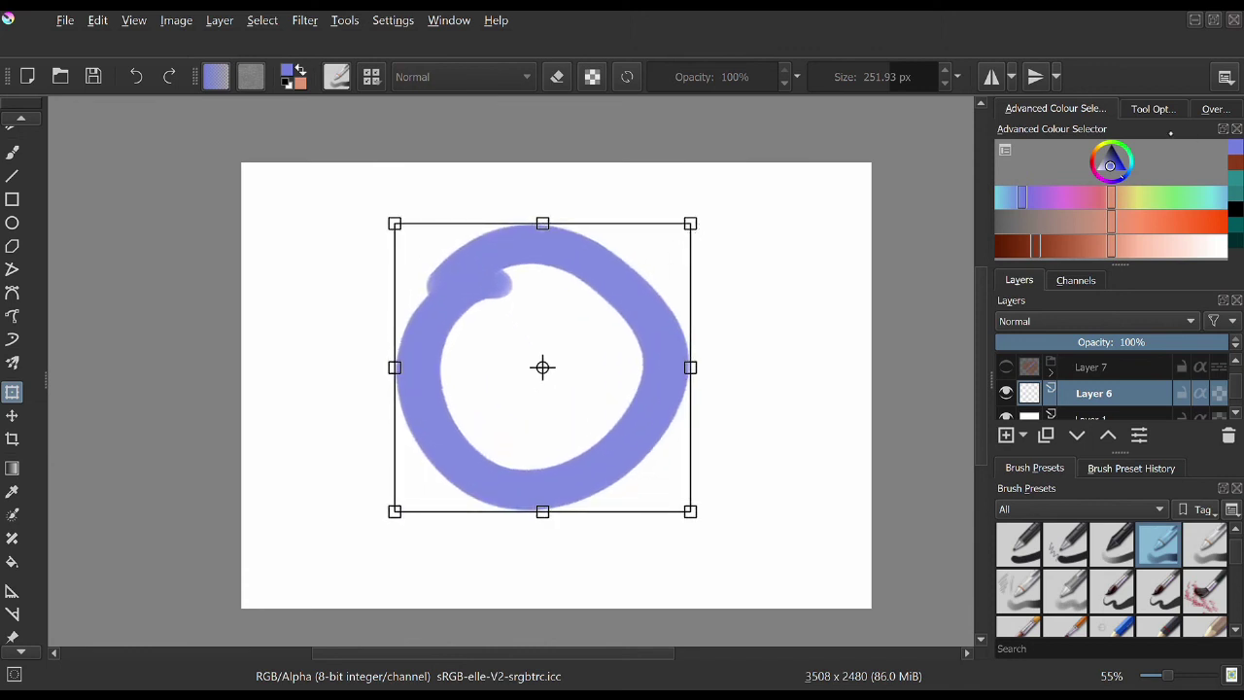
Step: Try the Perspective transform on the ring by pulling its upper right corner inward
click(1153, 108)
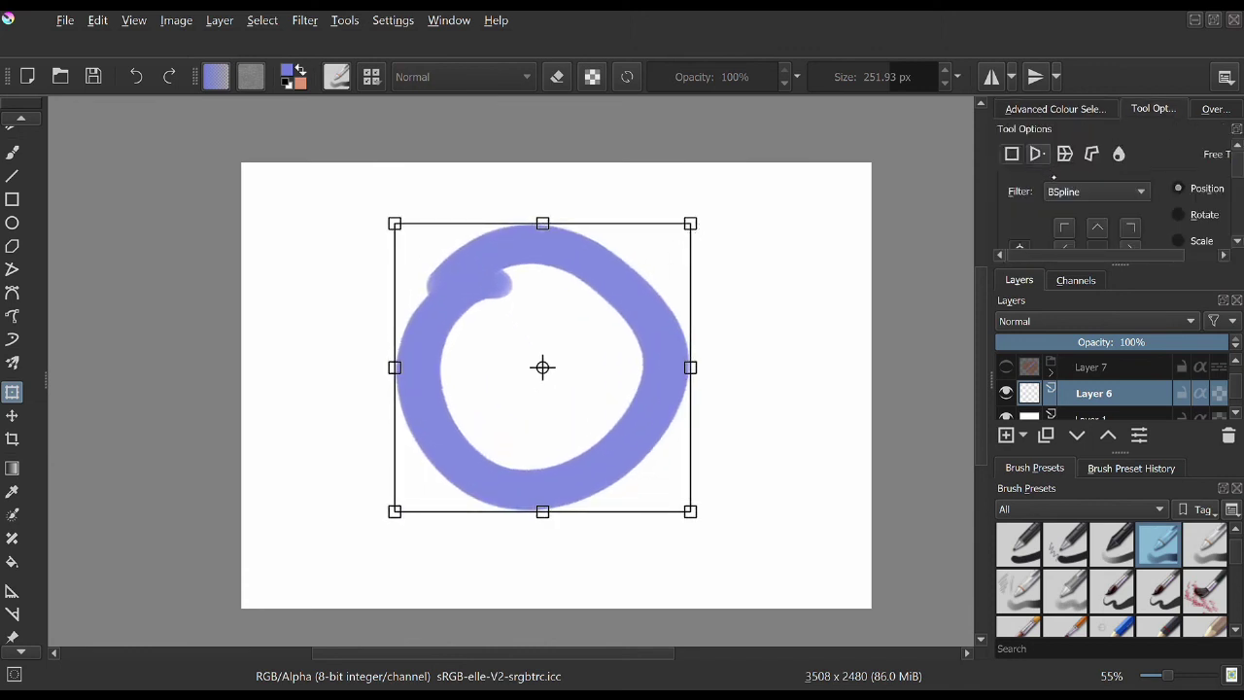
click(1038, 153)
drag(646, 249, 617, 273)
Step: Try the Warp transform on the ring by shifting its centre anchor point and pulling near the lower right corner
click(1064, 153)
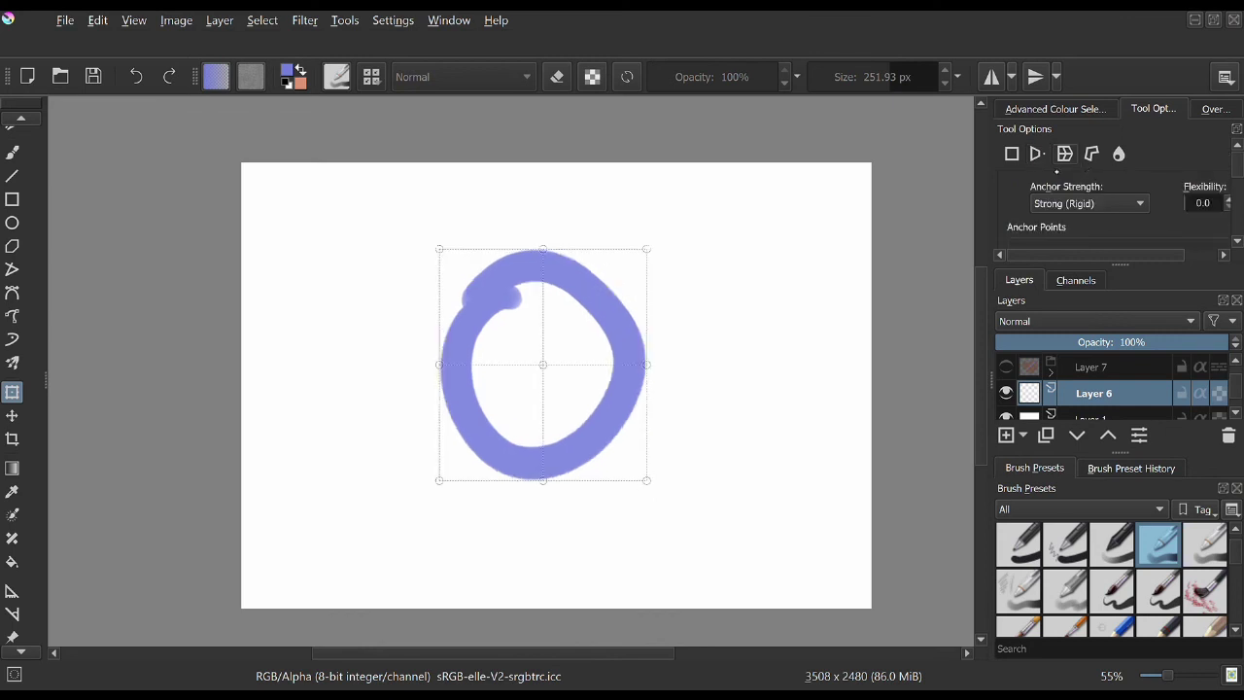
mouse_move(545, 362)
mouse_down()
mouse_move(509, 418)
mouse_move(625, 297)
mouse_move(547, 361)
mouse_up()
drag(676, 463, 740, 429)
Step: Try the Cage transform with a closed four-point cage over the ring's right half, pulling its rightmost point outward
click(1091, 154)
click(547, 347)
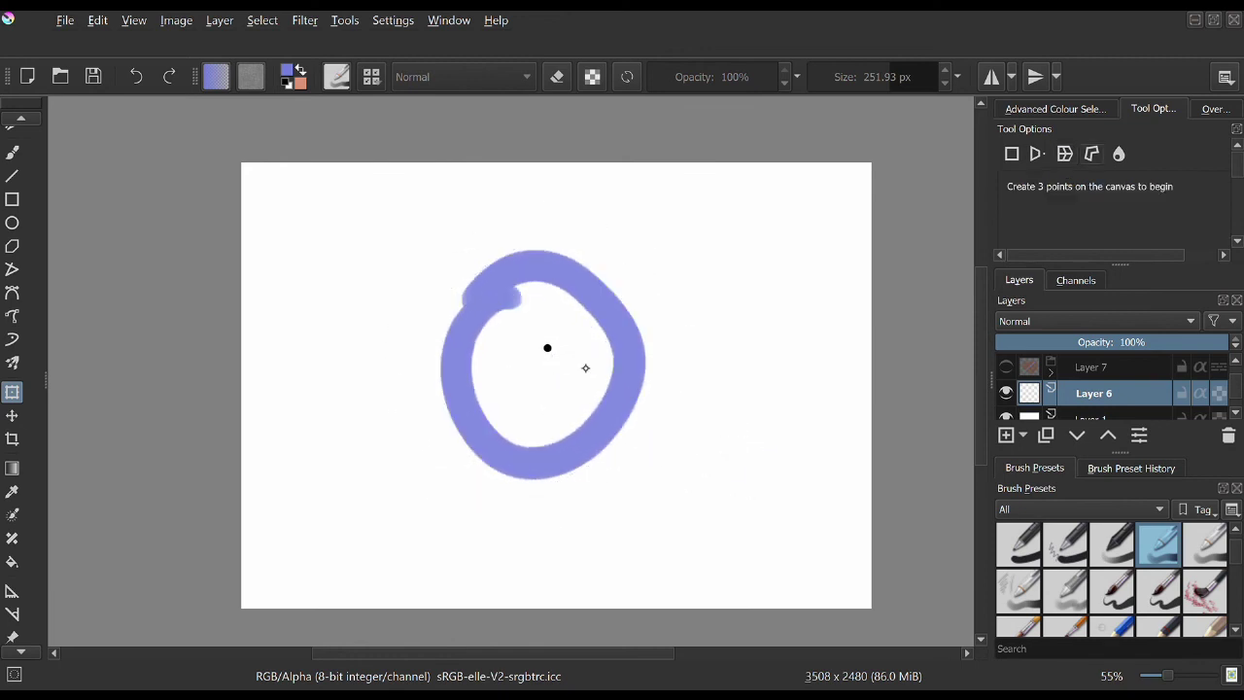
click(615, 272)
click(689, 414)
click(580, 491)
click(548, 346)
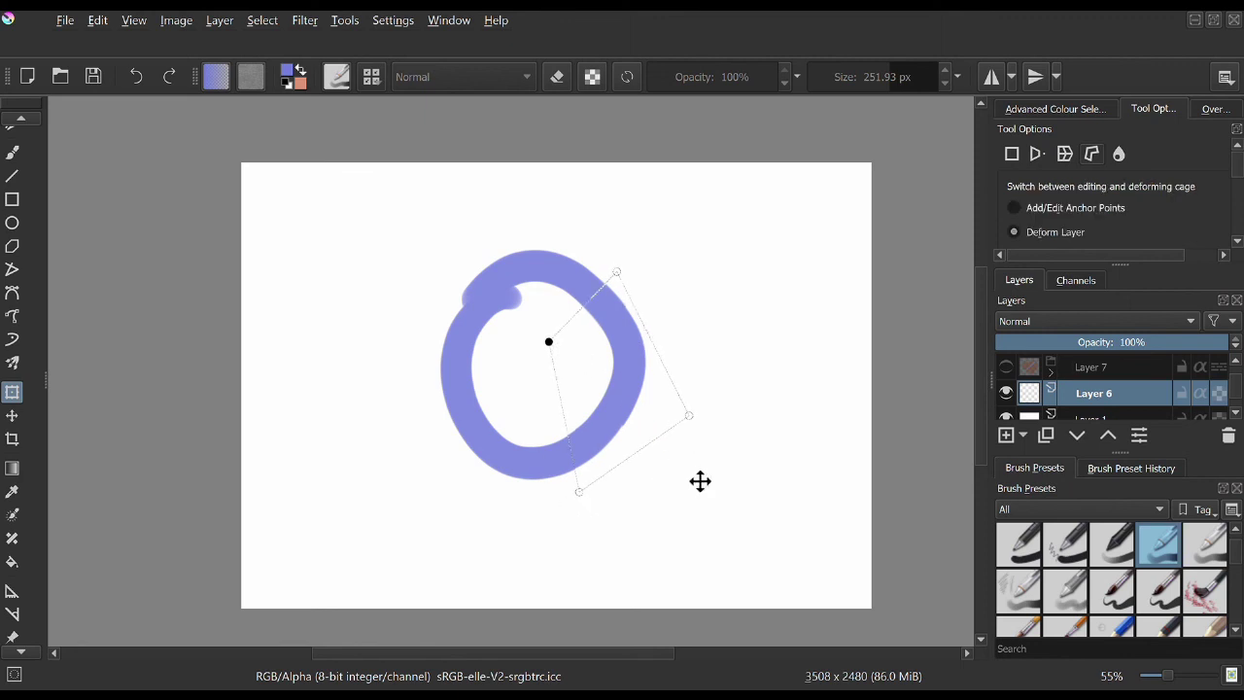
drag(691, 416, 747, 408)
Step: Liquify the ring by pulling its upper right edge outward and pushing its bottom edge inward, and switch to the Move tool
click(1119, 154)
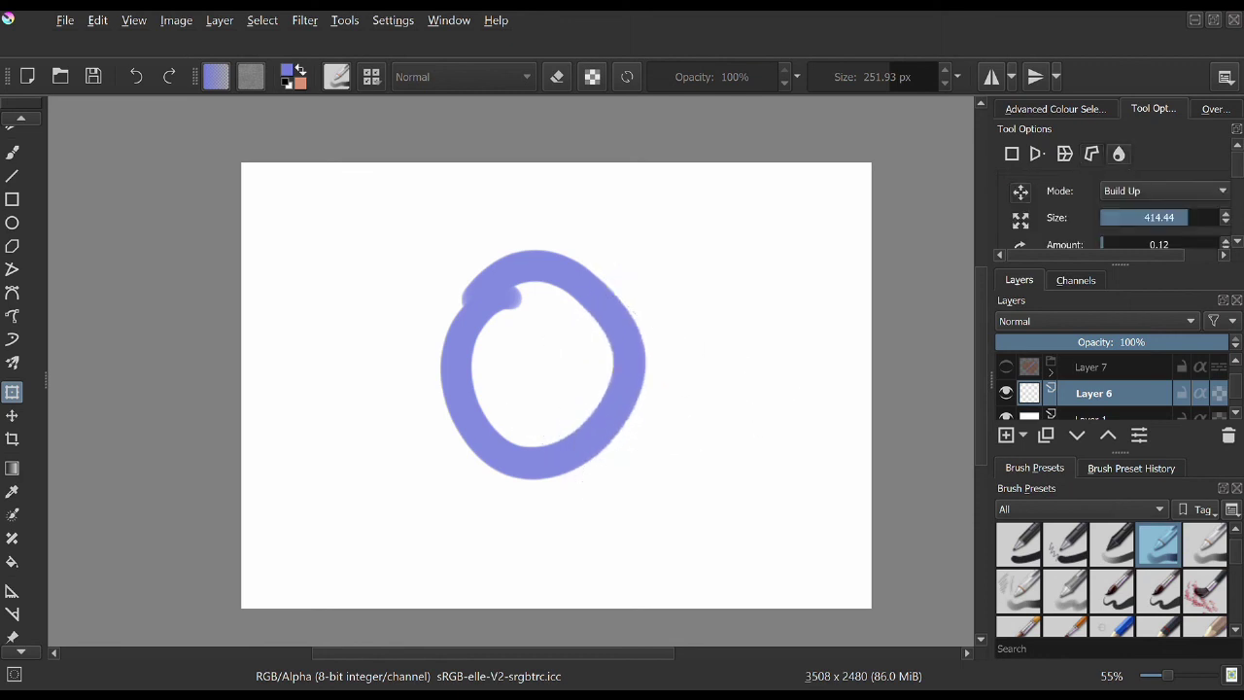
mouse_move(556, 306)
mouse_down()
mouse_move(603, 262)
mouse_move(658, 269)
mouse_up()
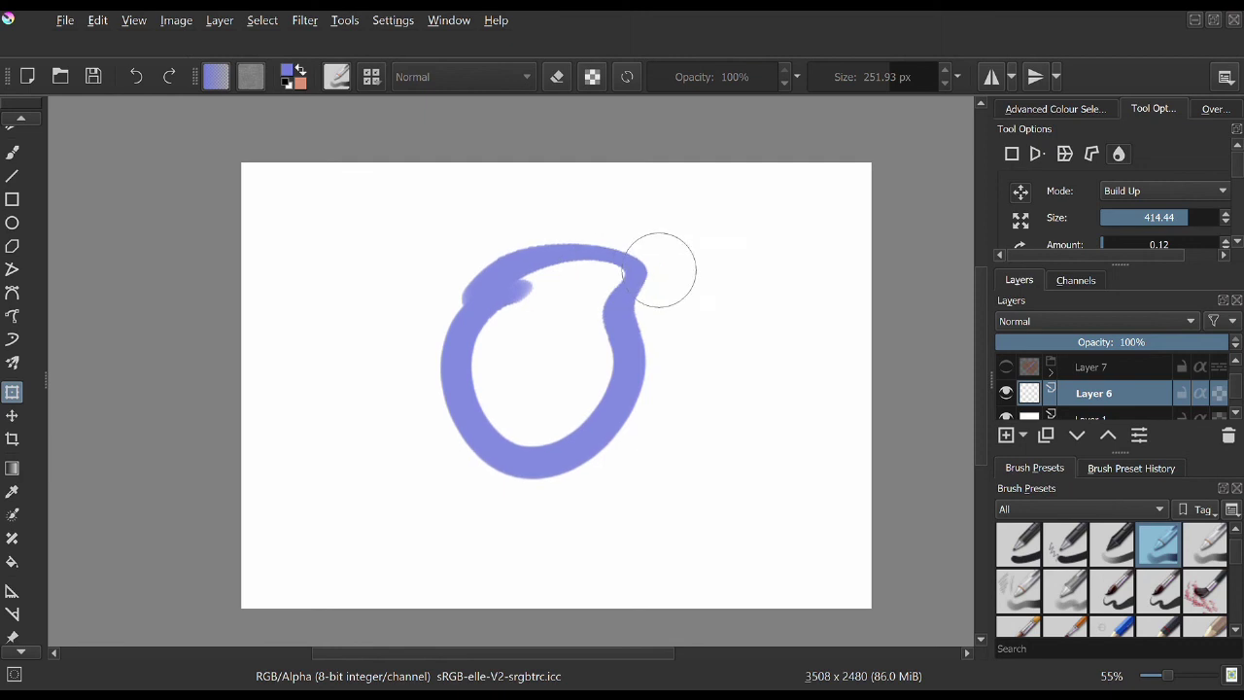
mouse_move(603, 491)
mouse_down()
mouse_move(496, 492)
mouse_move(502, 402)
mouse_move(596, 382)
mouse_up()
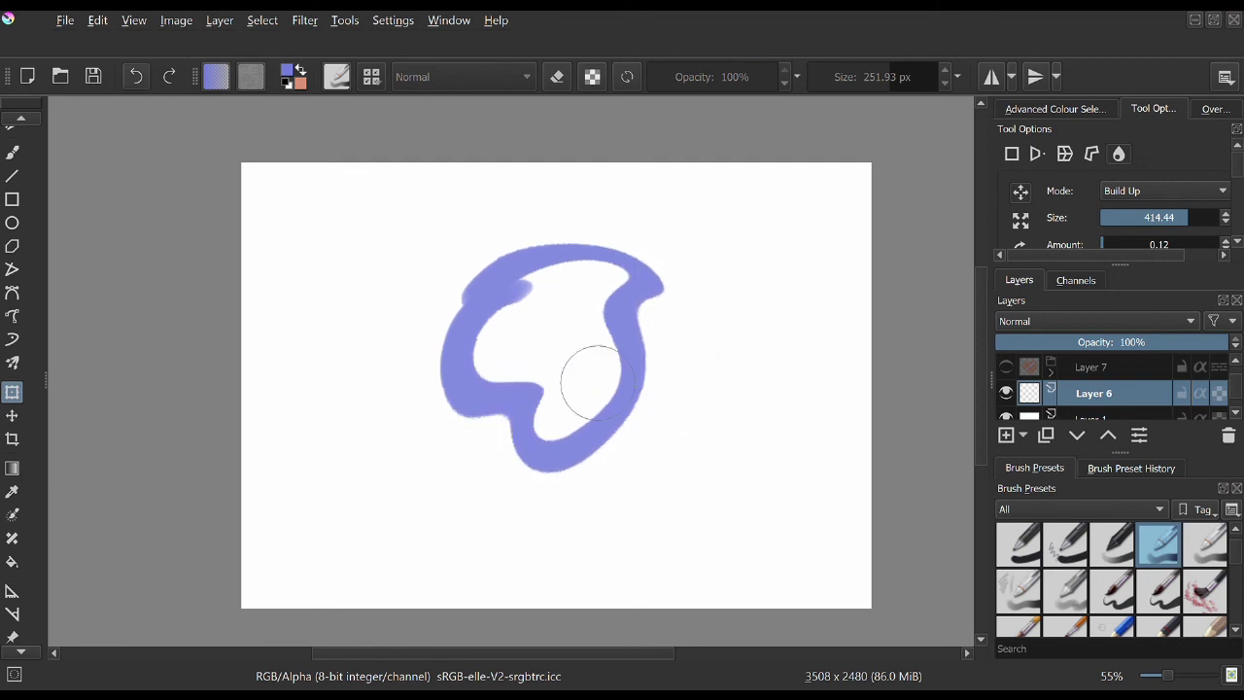
key(t)
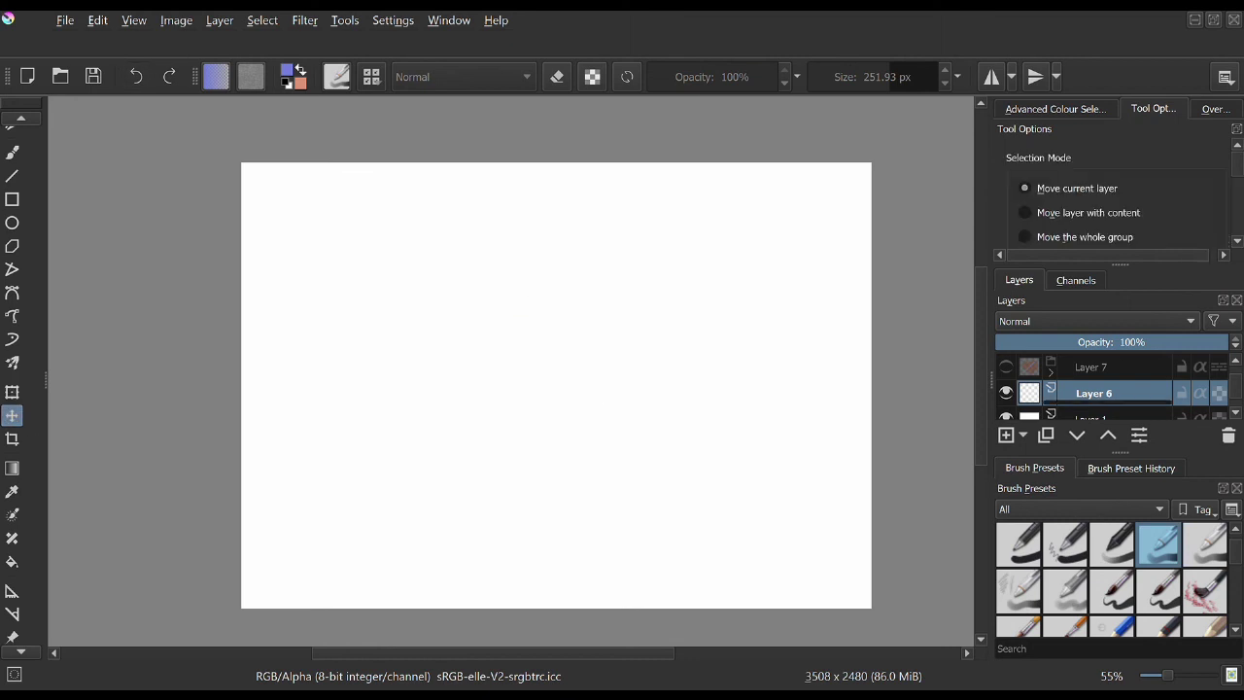
Step: Handwrite "Part 2 ?" diagonally on Layer 10 with the 101.30 px periwinkle brush, and draw a smiley face below it
mouse_move(452, 342)
mouse_down()
mouse_move(467, 453)
mouse_move(464, 381)
mouse_move(490, 403)
mouse_move(556, 381)
mouse_move(542, 354)
mouse_up()
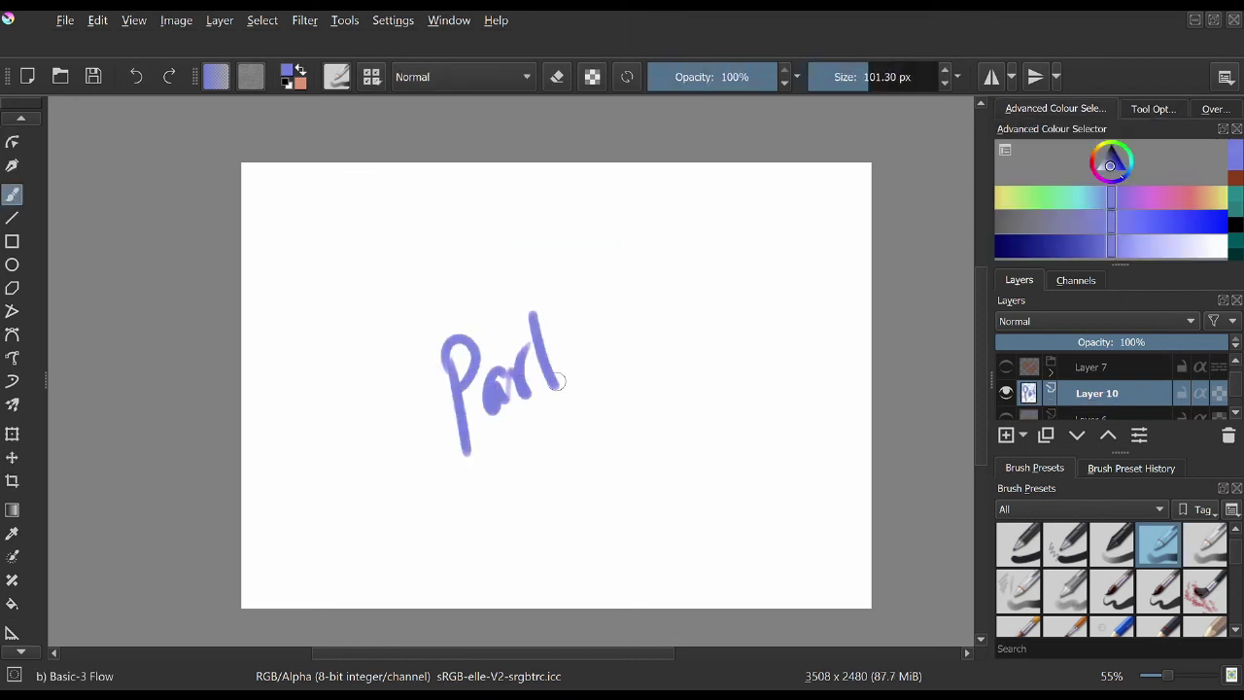
mouse_move(585, 284)
mouse_down()
mouse_move(600, 346)
mouse_move(634, 333)
mouse_up()
drag(678, 233, 696, 264)
click(717, 299)
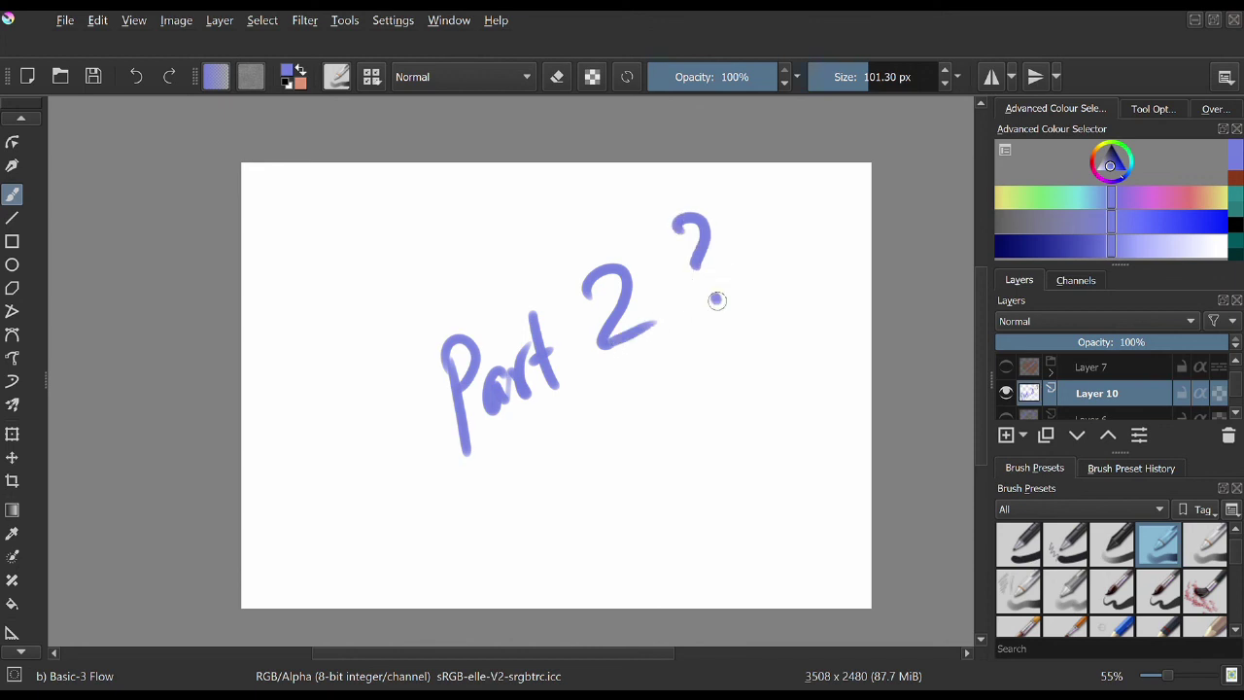
mouse_move(624, 428)
mouse_down()
mouse_move(622, 456)
mouse_move(692, 405)
mouse_up()
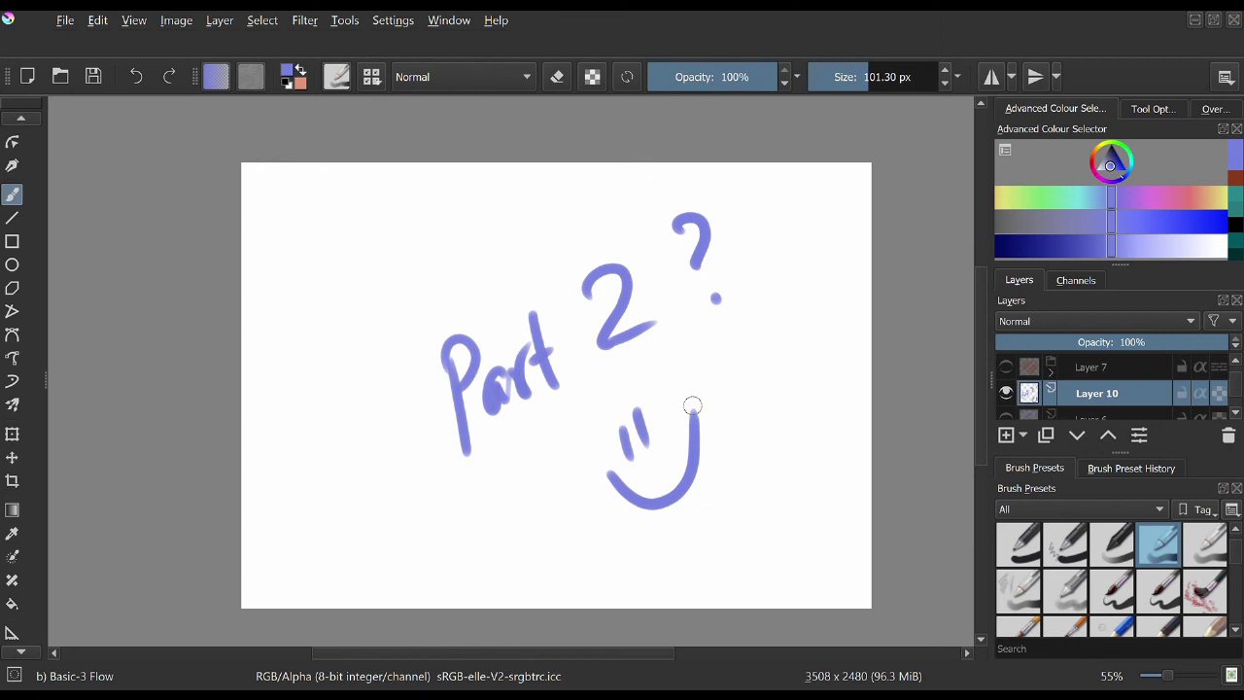